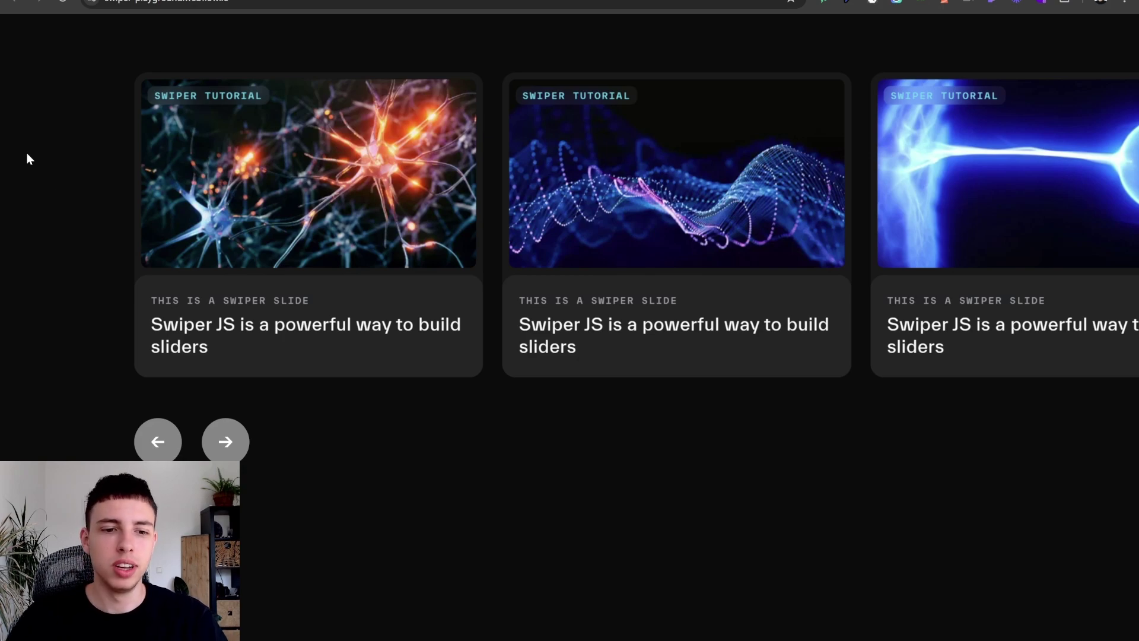
# Advance the live slider three cards with the next arrow, then return to the Webflow Designer tab.
pyautogui.click(224, 442)
pyautogui.click(224, 442)
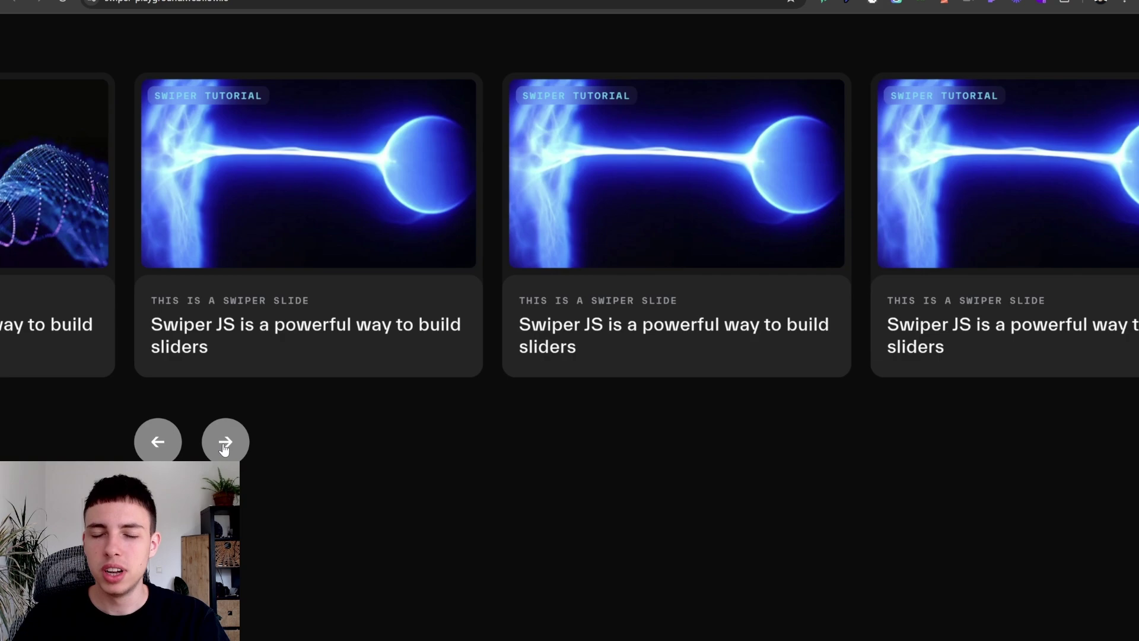
pyautogui.click(223, 446)
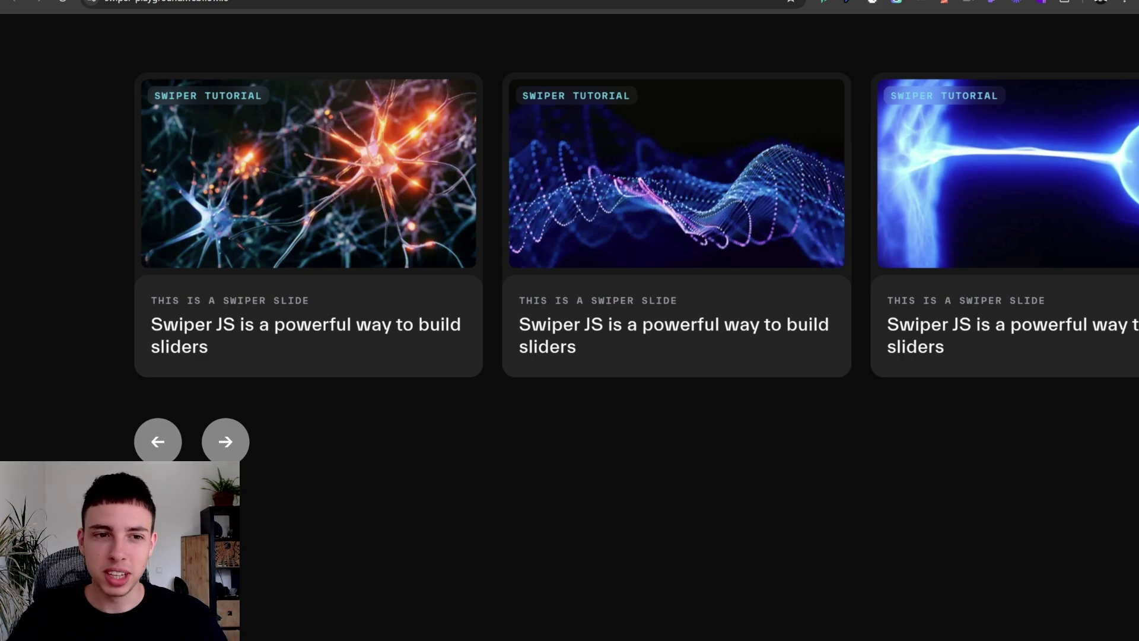
pyautogui.hotkey('ctrl', 'Tab')
# Expand section_swiper, padding-global, container-large, swiper and swiper-wrapper in the Navigator to inspect the static slides.
pyautogui.click(50, 136)
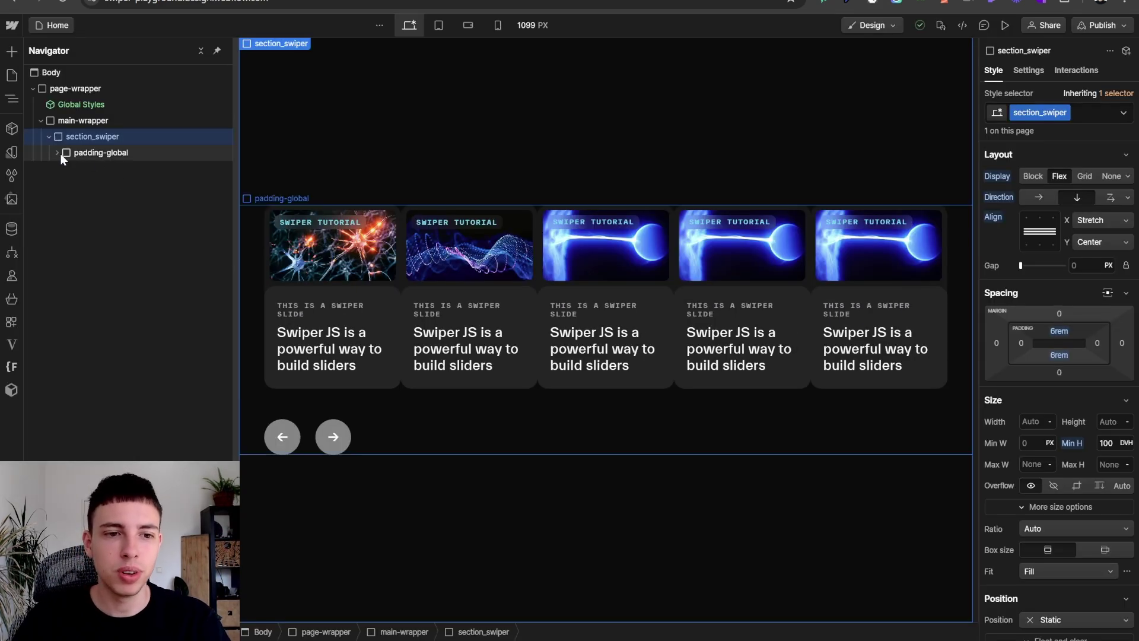
pyautogui.click(60, 153)
pyautogui.click(76, 169)
pyautogui.click(86, 185)
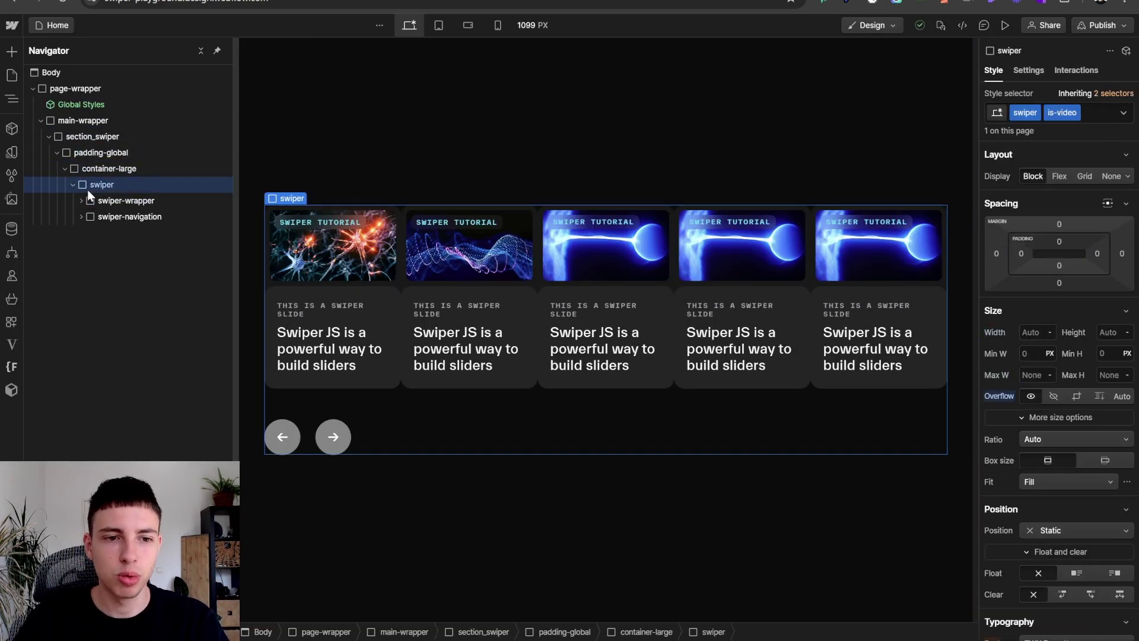
pyautogui.click(83, 201)
pyautogui.click(81, 201)
pyautogui.click(123, 216)
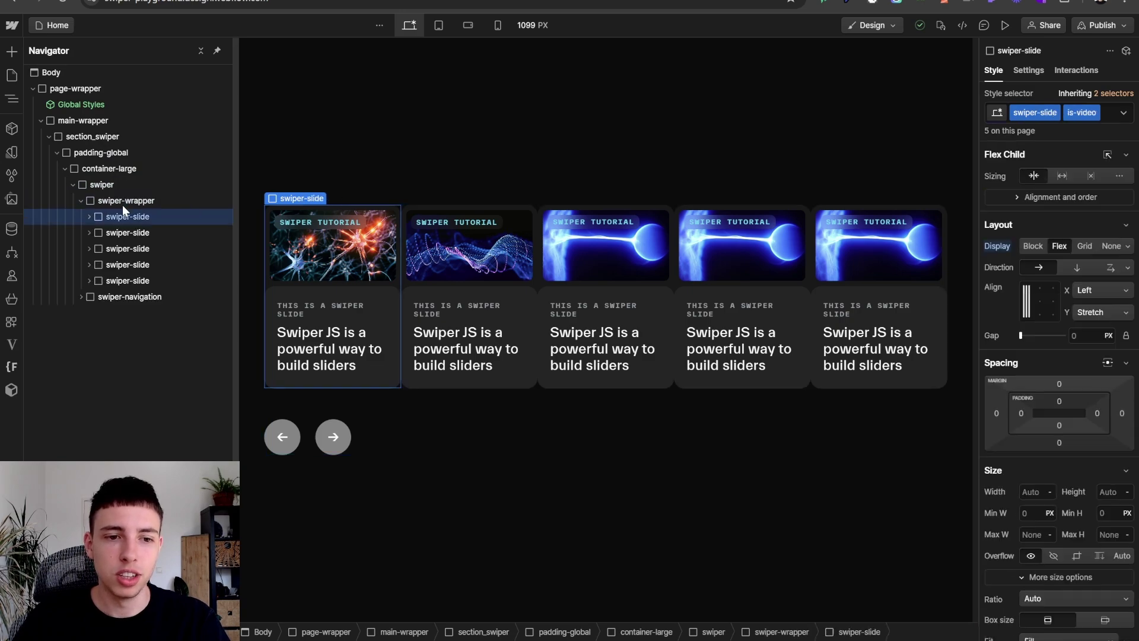
pyautogui.click(122, 203)
pyautogui.click(113, 186)
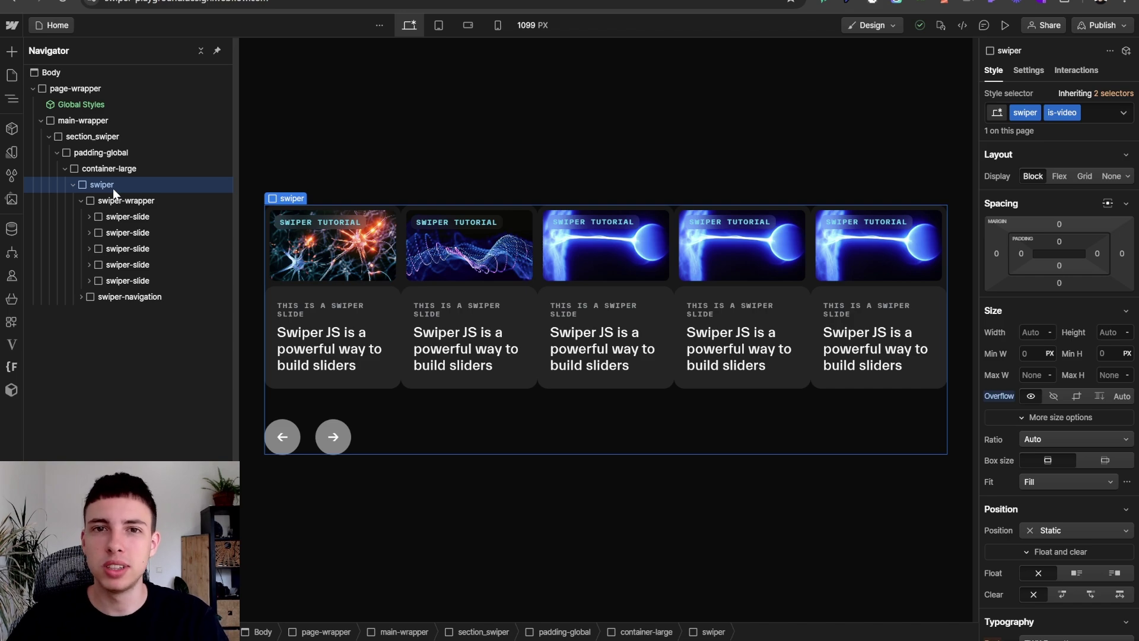
pyautogui.click(73, 185)
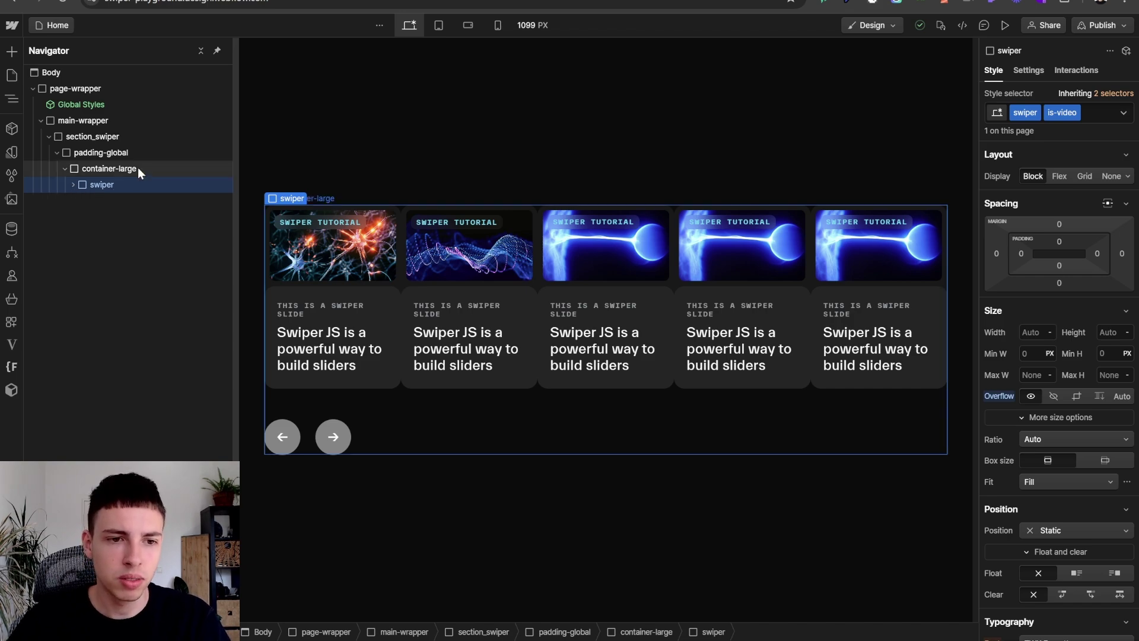
pyautogui.click(137, 167)
# Insert a Collection List into container-large with Quick Find and set its source to Swiper Slides.
pyautogui.press('super+e')
pyautogui.write('coll')
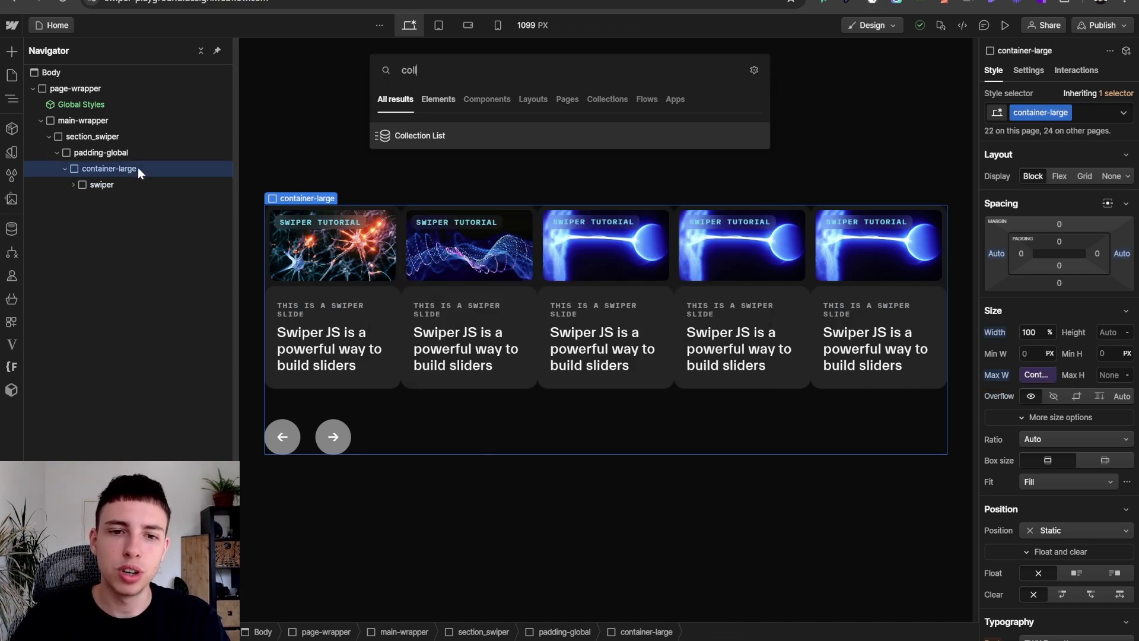
pyautogui.press('Return')
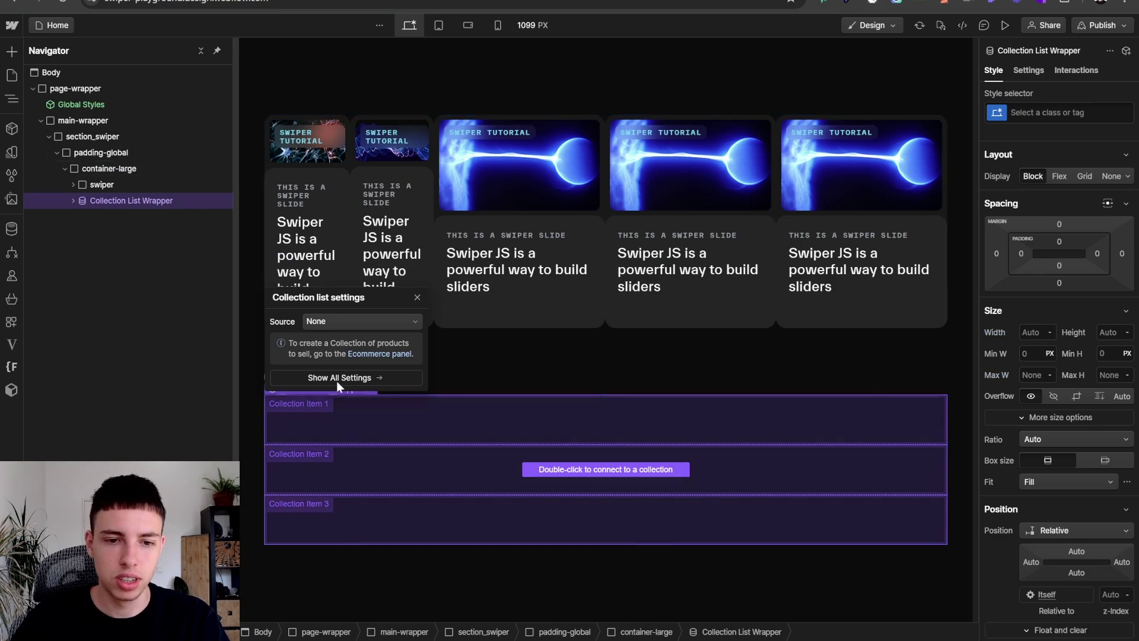
pyautogui.click(332, 320)
pyautogui.click(343, 368)
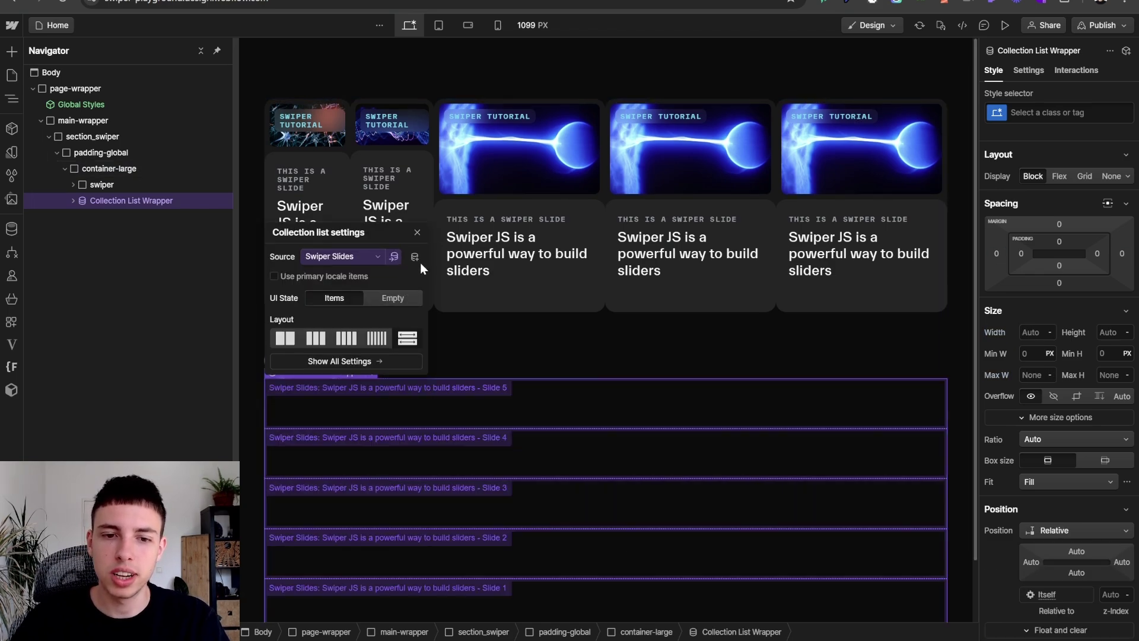
pyautogui.click(417, 233)
# Expand the static swiper down to the first slide's blog_listed_item-link to inspect its structure.
pyautogui.click(83, 183)
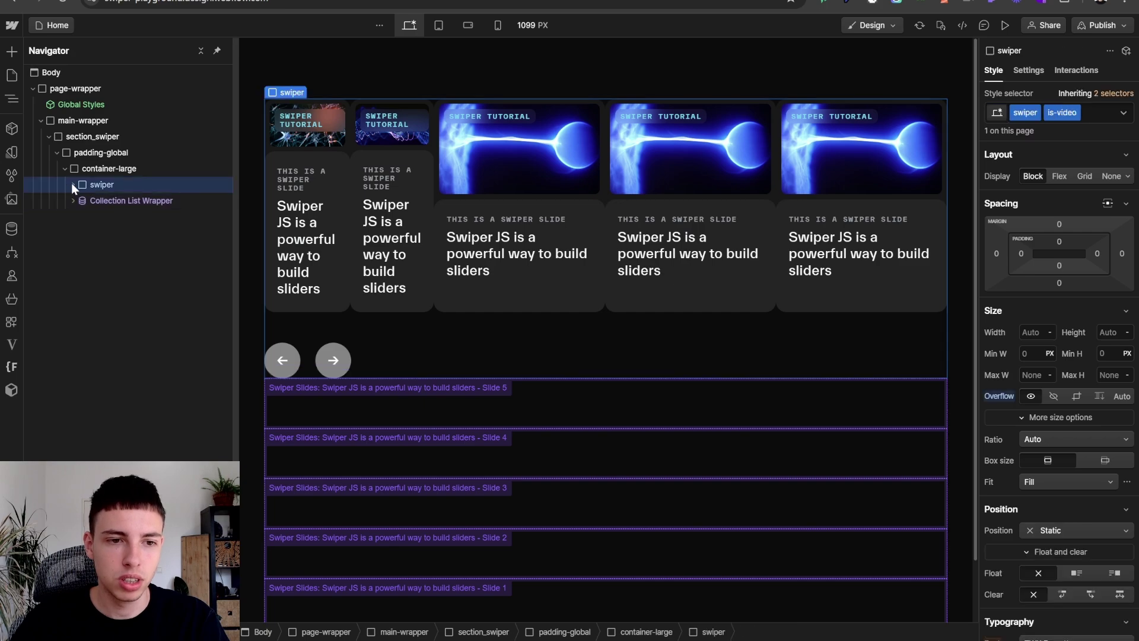
pyautogui.click(73, 184)
pyautogui.click(113, 216)
pyautogui.click(89, 216)
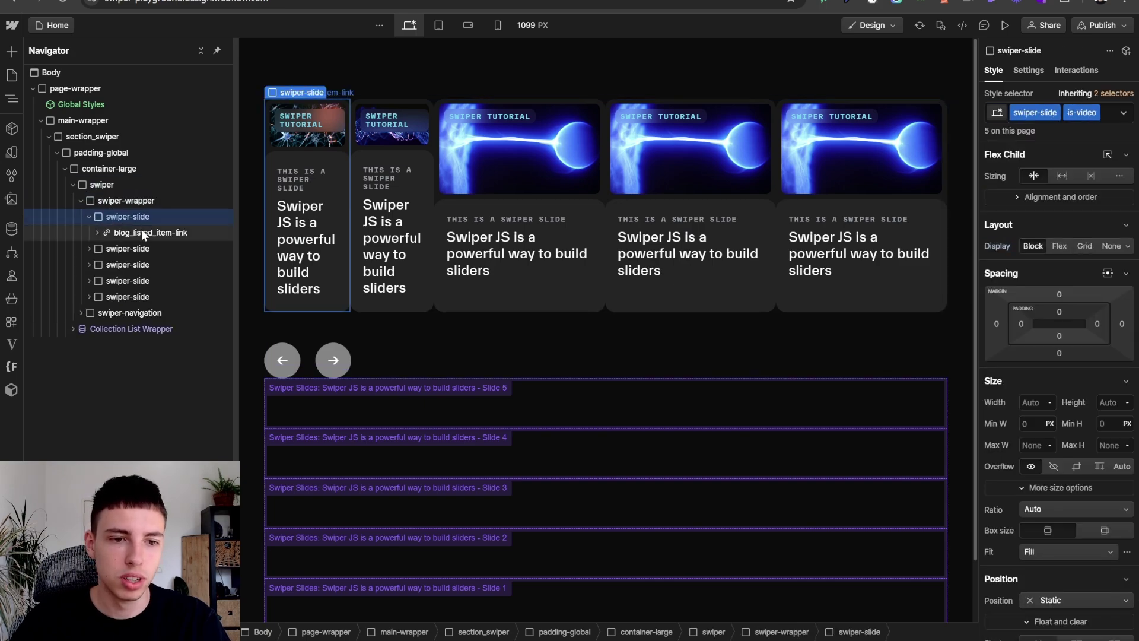
pyautogui.click(141, 232)
# Inspect the new Collection List Wrapper, List and Item, comparing them with the static swiper.
pyautogui.click(112, 329)
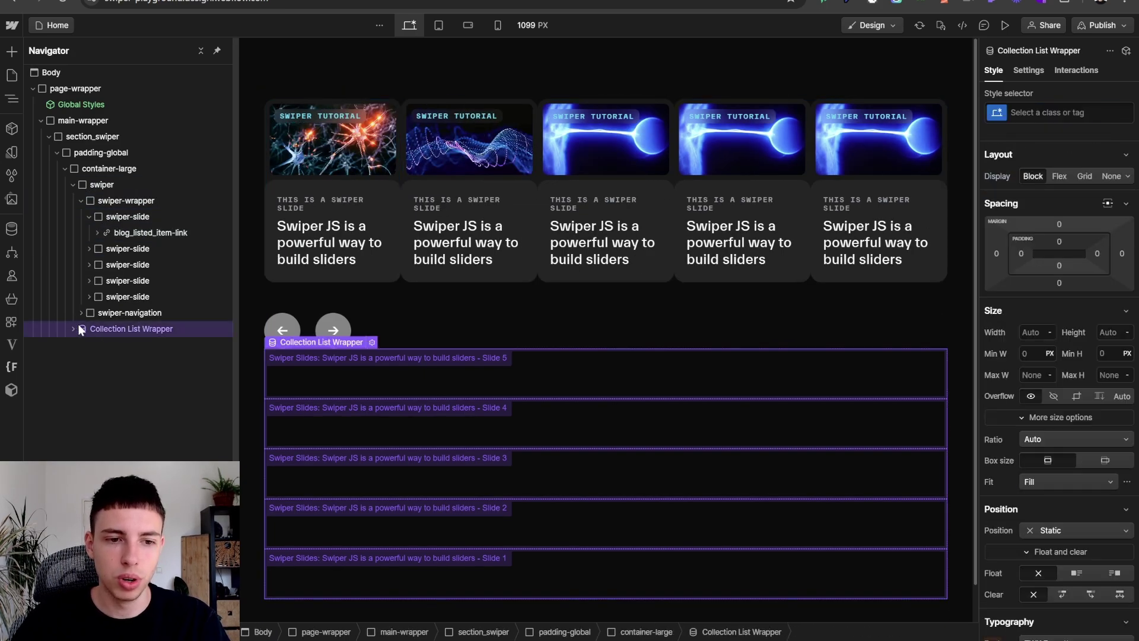
pyautogui.click(89, 343)
pyautogui.click(82, 345)
pyautogui.click(105, 359)
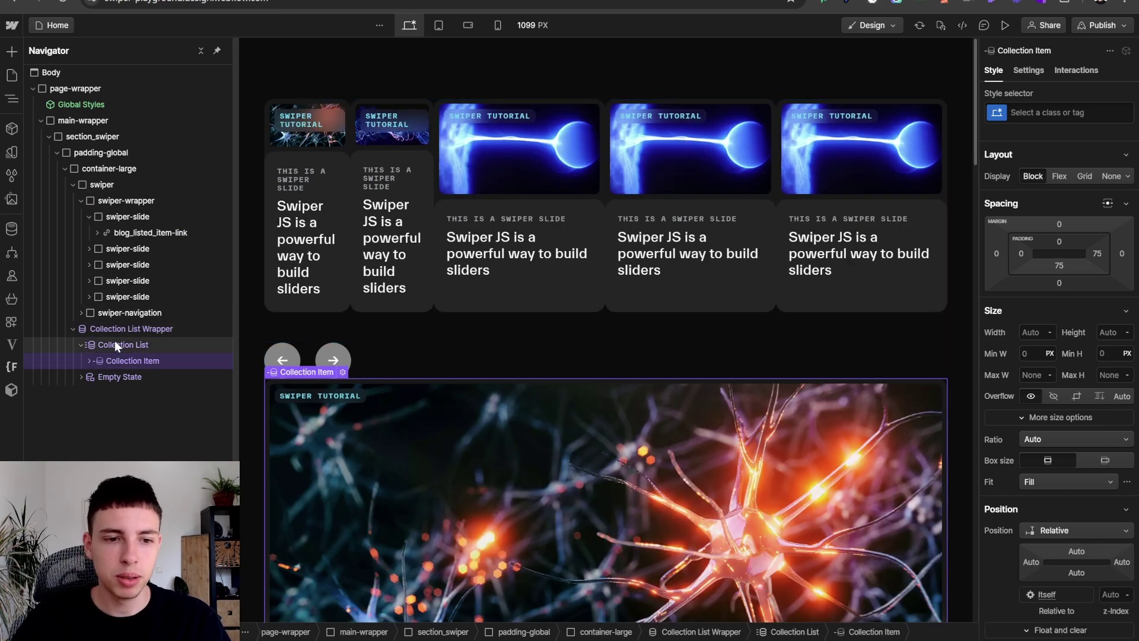
pyautogui.click(123, 330)
pyautogui.click(105, 361)
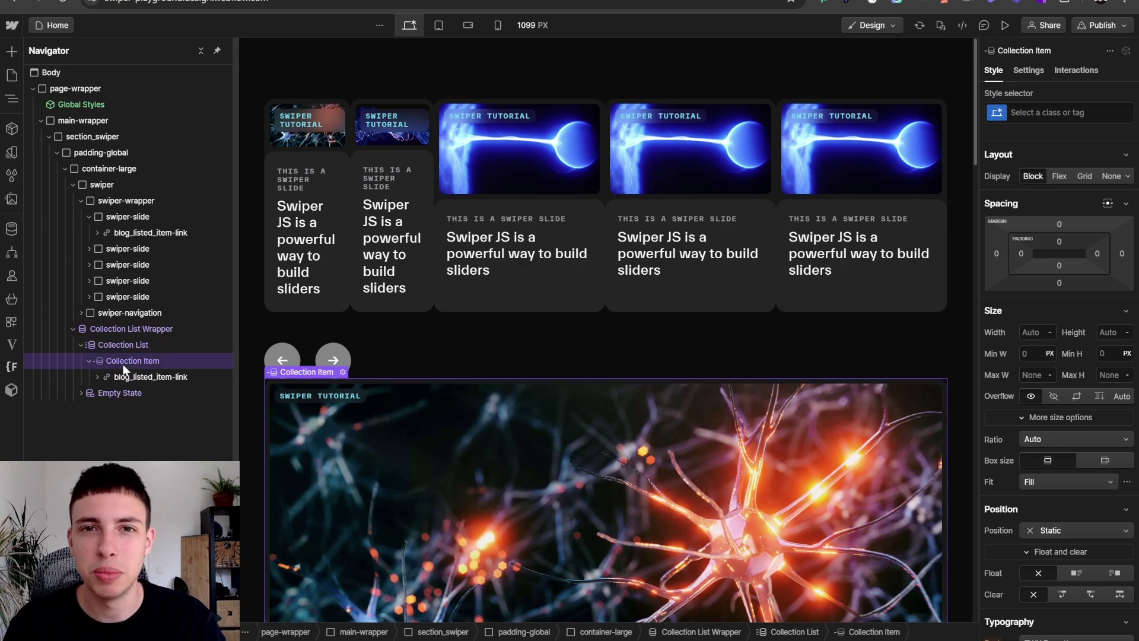
pyautogui.click(127, 173)
pyautogui.click(123, 184)
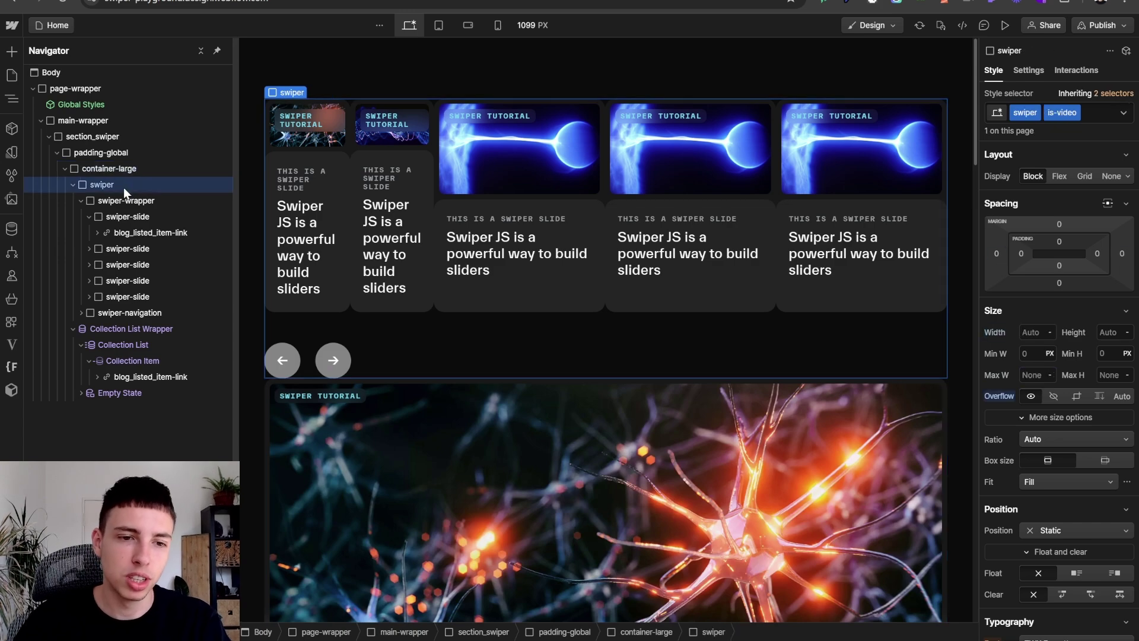
pyautogui.click(122, 337)
# Give the Collection List Wrapper the swiper class with an is-video combo class.
pyautogui.click(125, 328)
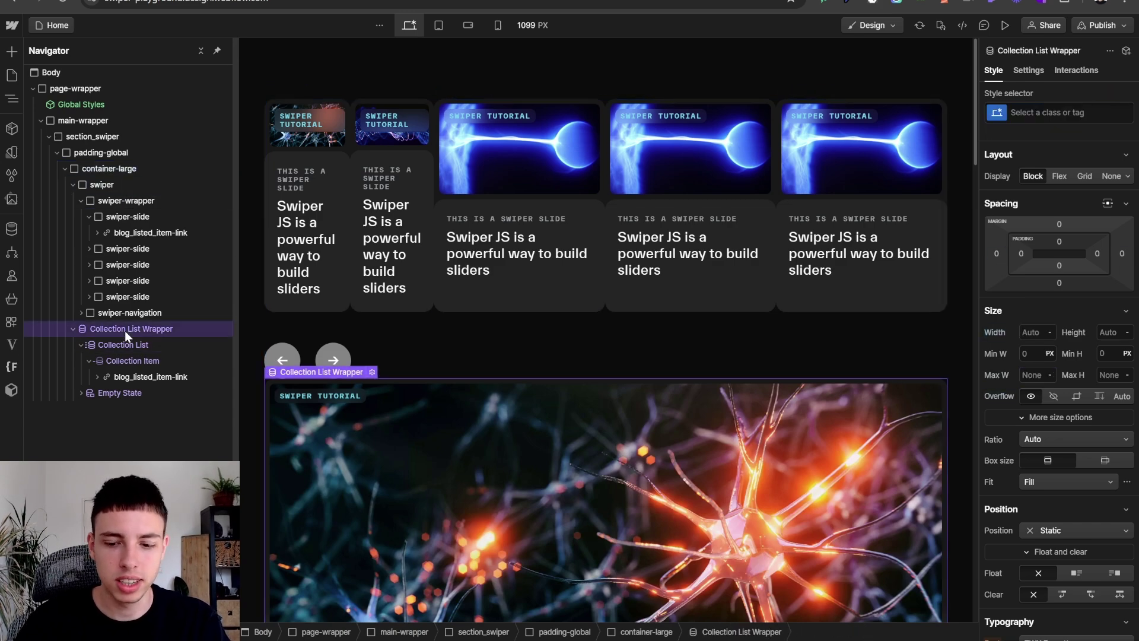
pyautogui.hotkey('ctrl', 'Return')
pyautogui.write('swiper')
pyautogui.press('Return')
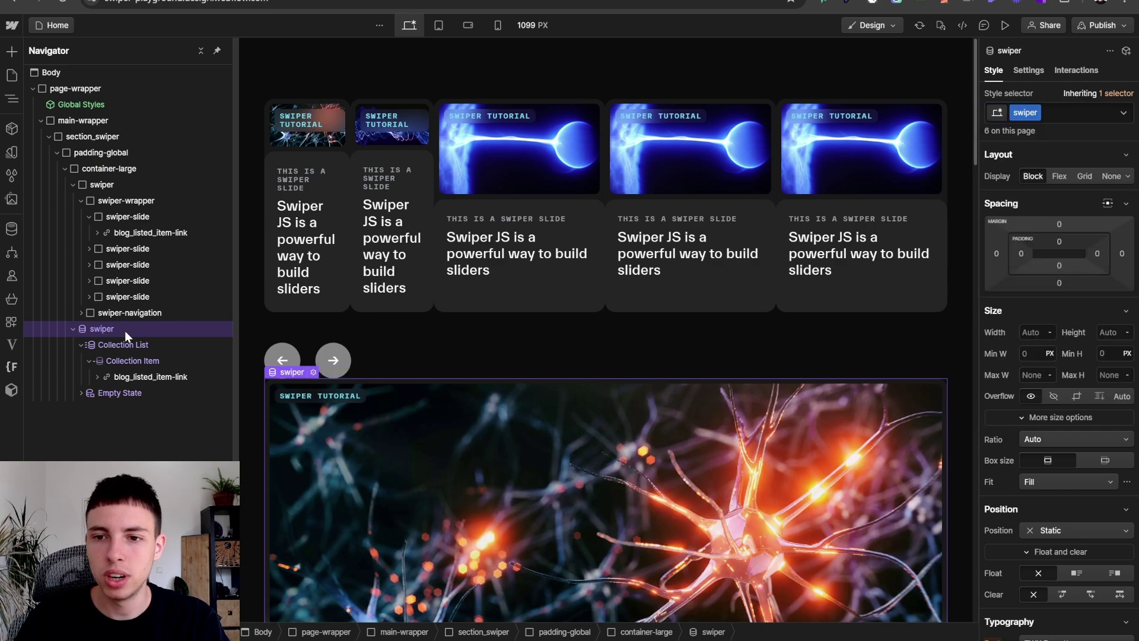
pyautogui.write('is-video')
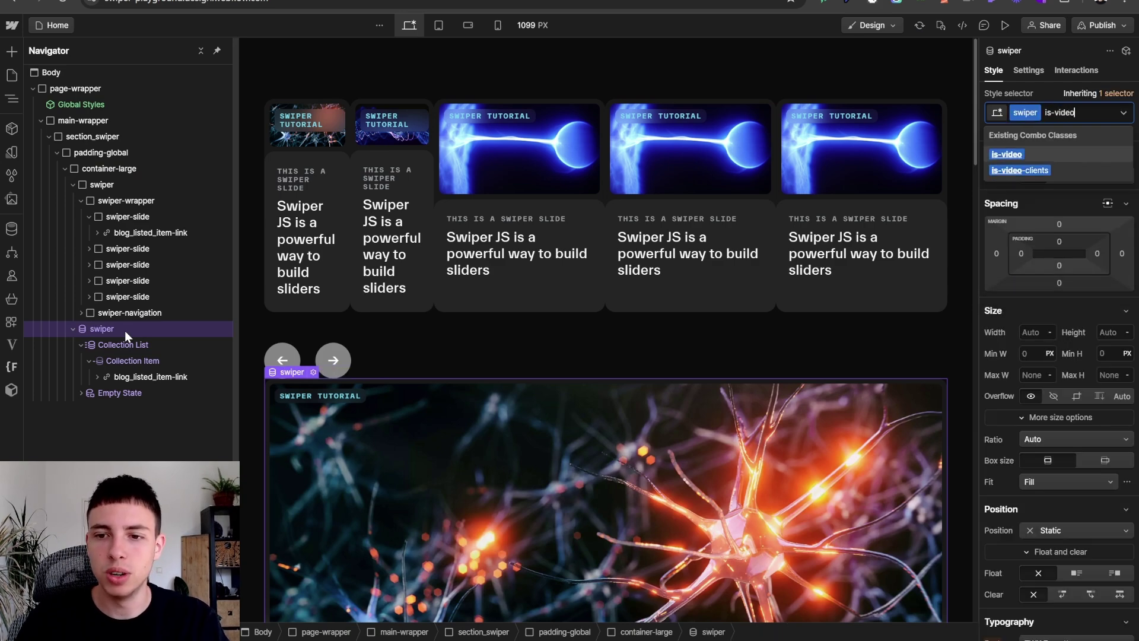
pyautogui.press('Return')
# Give the Collection List the swiper-wrapper class with an is-video combo class.
pyautogui.press('Down')
pyautogui.hotkey('ctrl', 'Return')
pyautogui.write('swip')
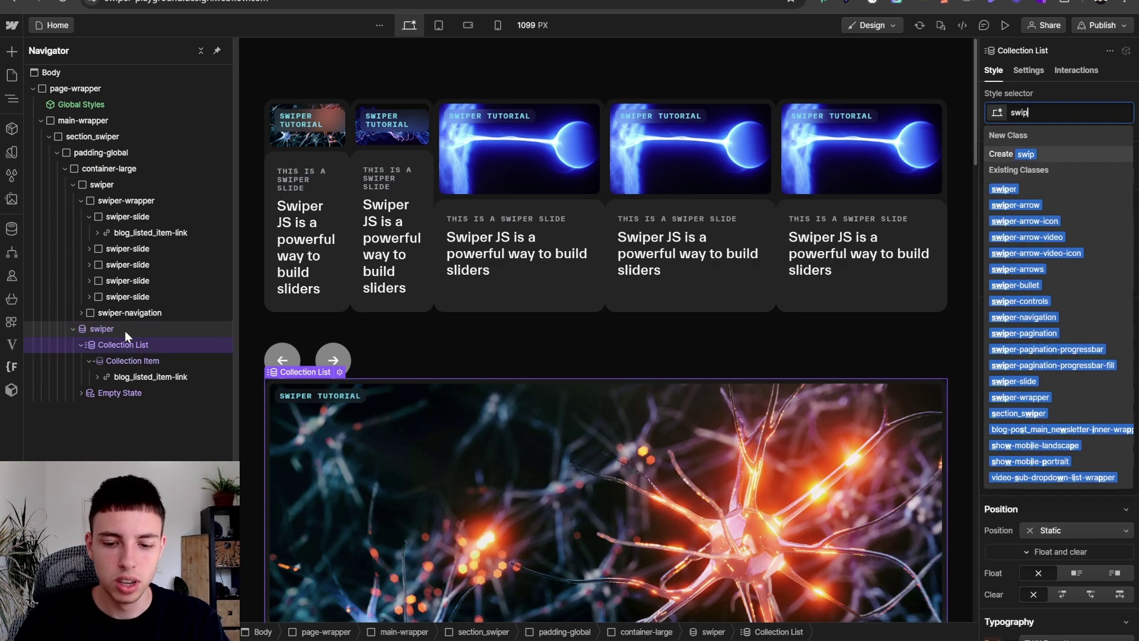
pyautogui.write('er-wrapper')
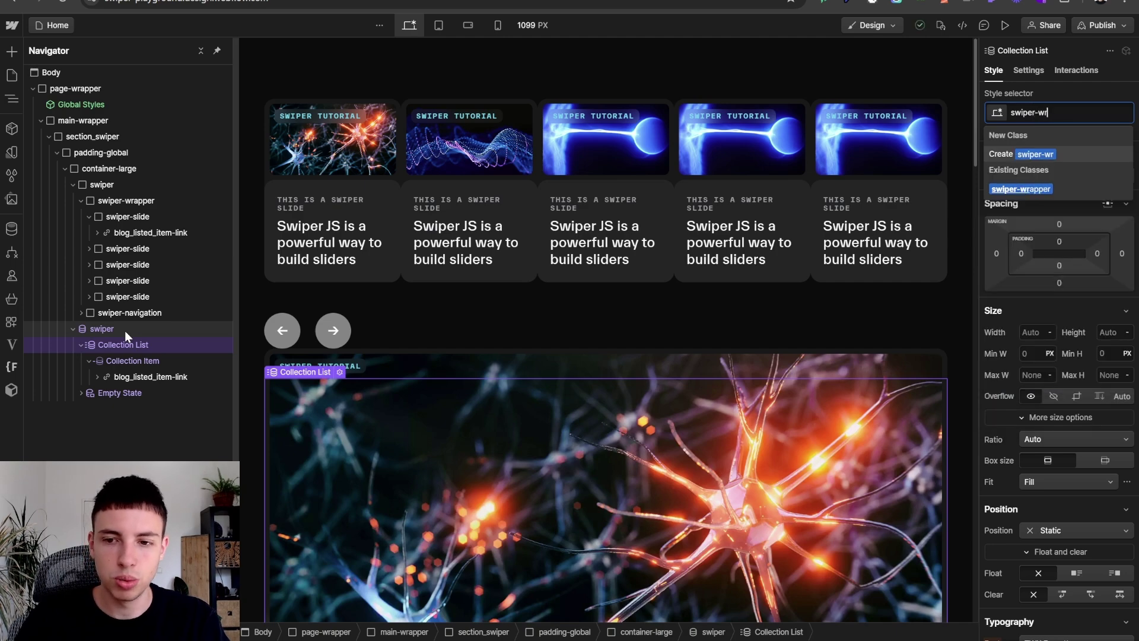
pyautogui.press('Return')
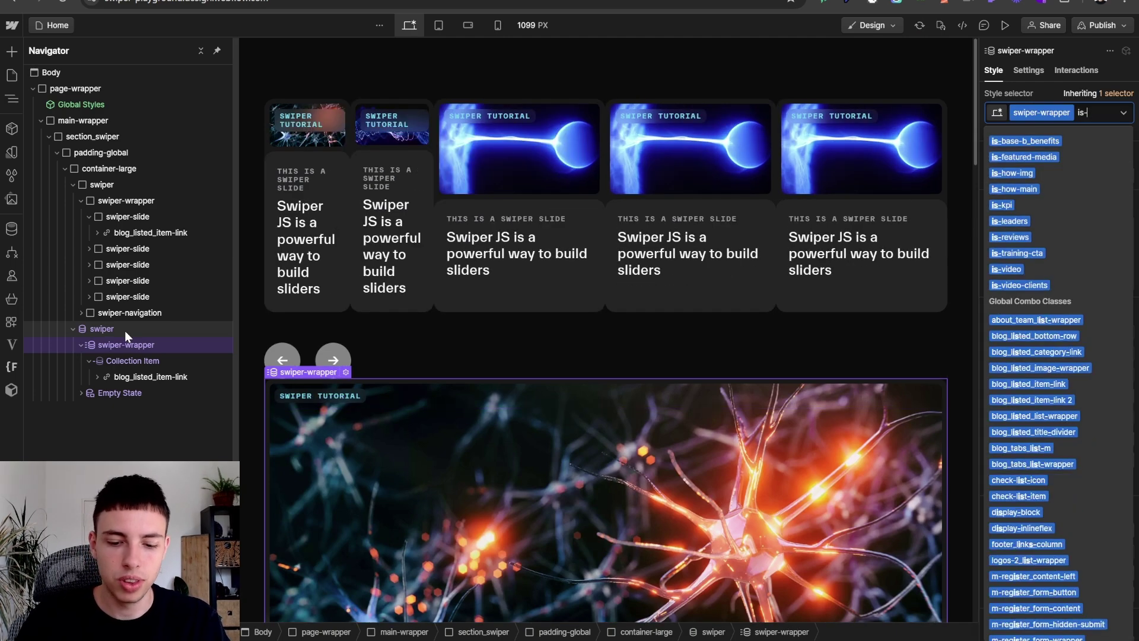
pyautogui.write('is-video')
pyautogui.press('Return')
# Give the Collection Item the swiper-slide class with an is-video combo class.
pyautogui.press('Down')
pyautogui.hotkey('ctrl', 'Return')
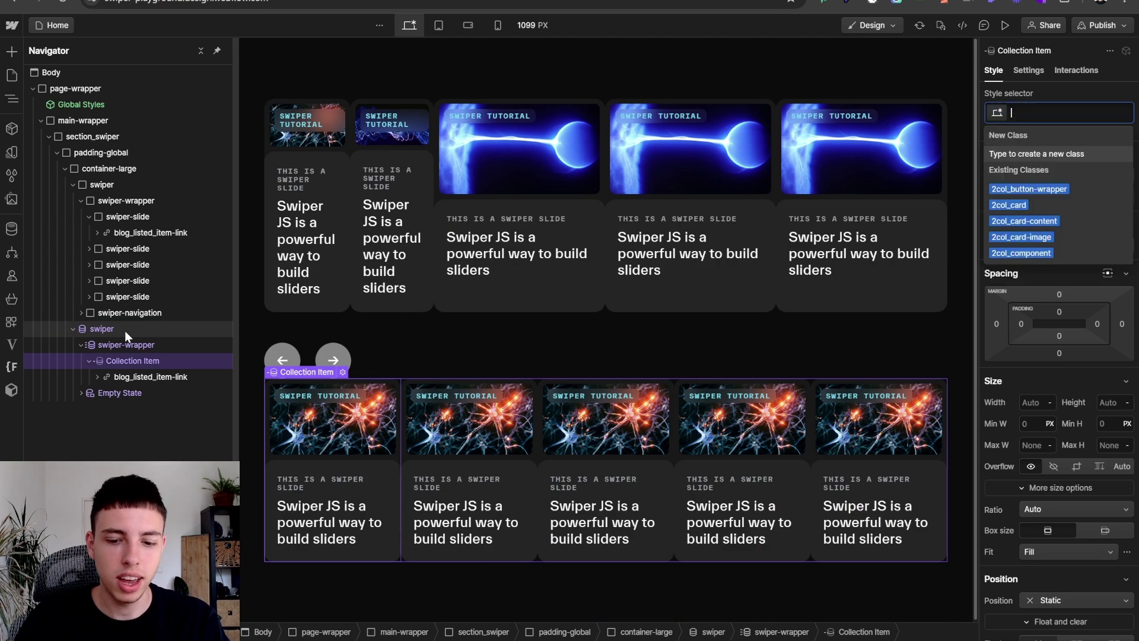
pyautogui.write('swiper')
pyautogui.write('-slide')
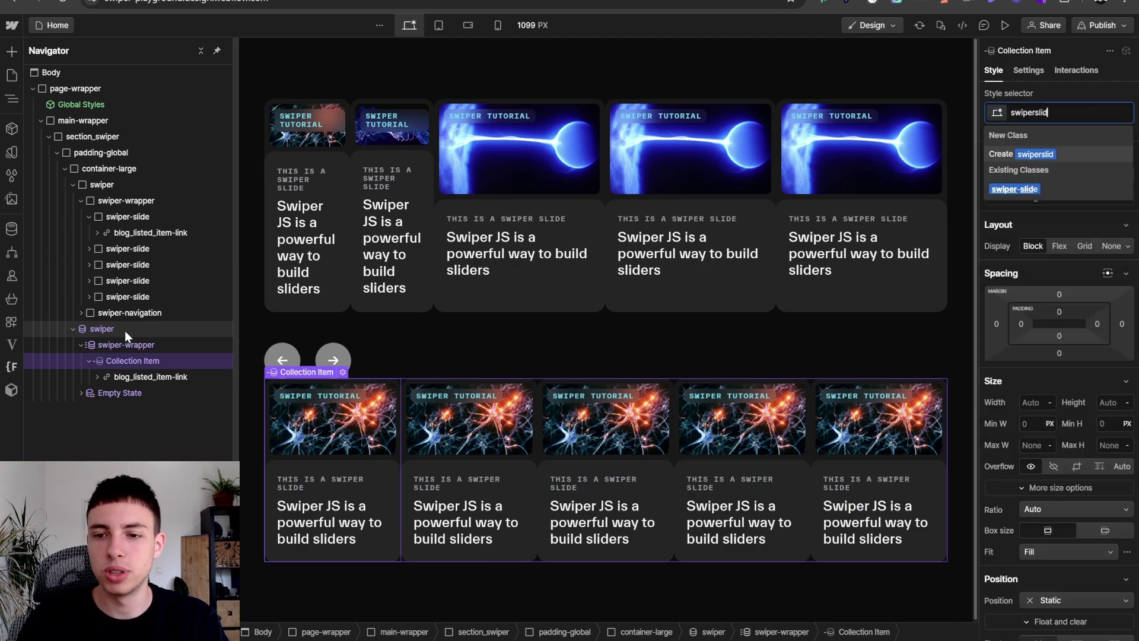
pyautogui.press('Return')
pyautogui.write('is-video')
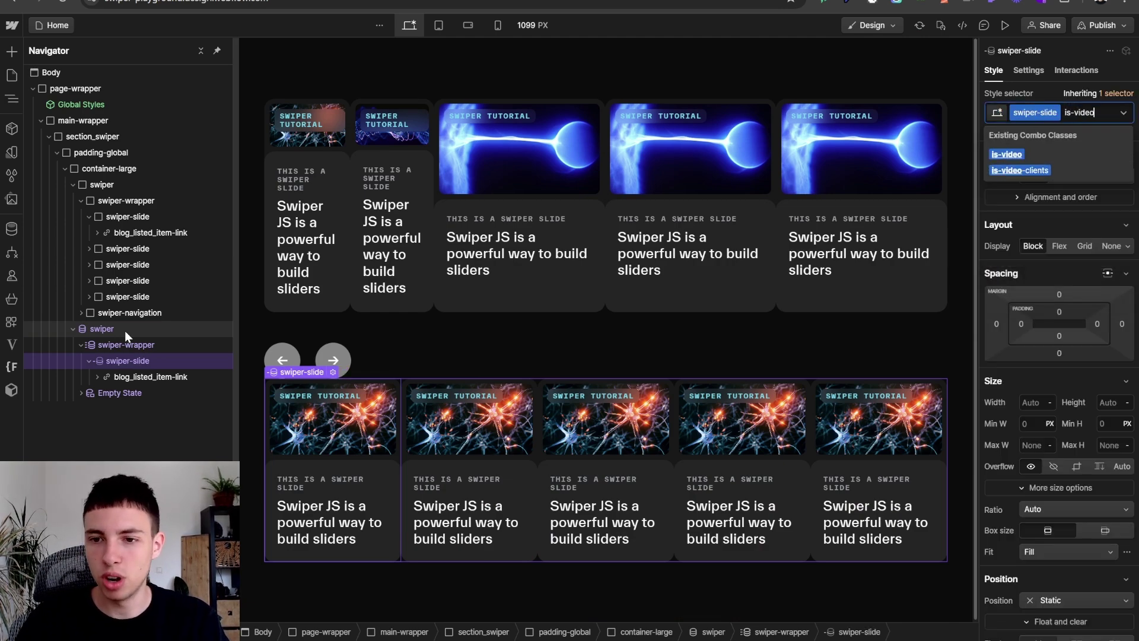
pyautogui.press('Return')
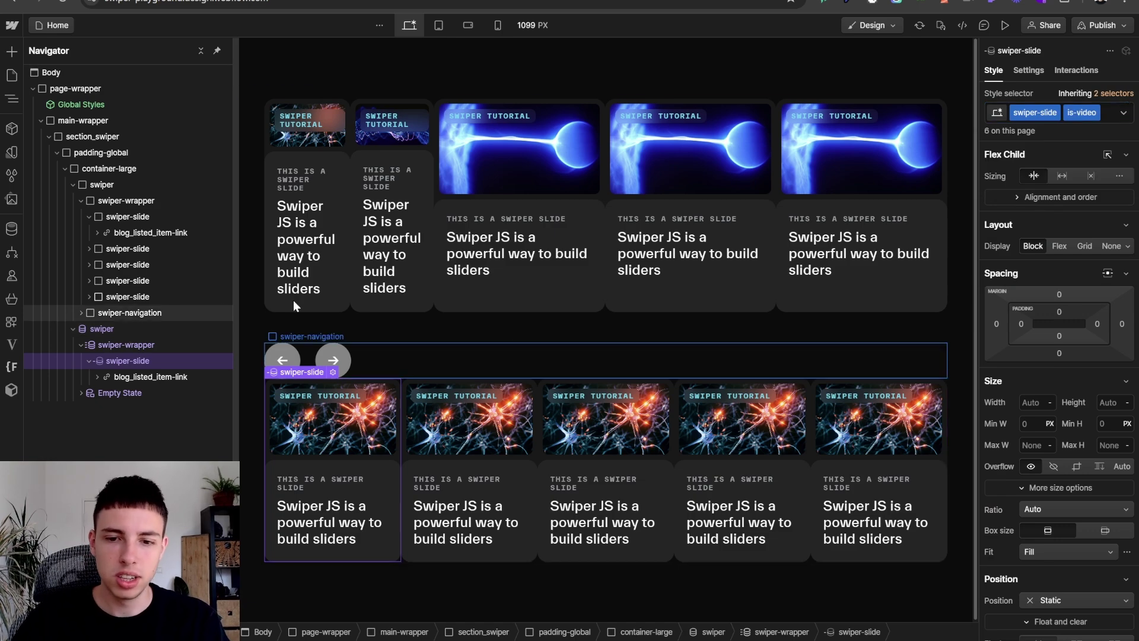
# Bind the first collection slide's blog_listed_image to the Thumbnail field.
pyautogui.doubleClick(329, 424)
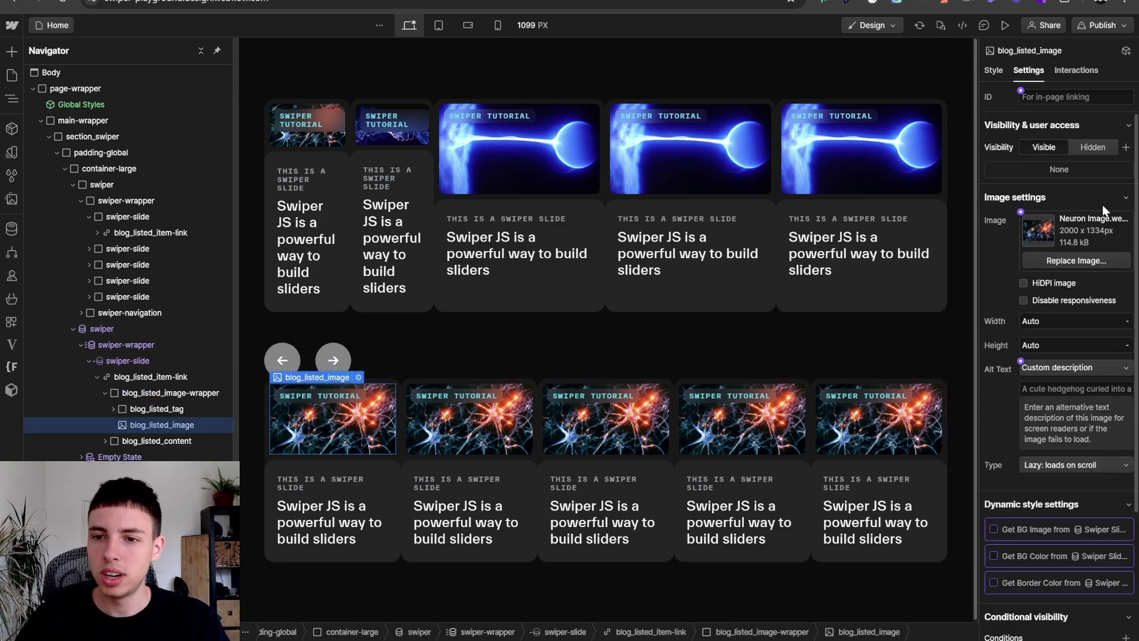
pyautogui.click(1020, 212)
pyautogui.click(1040, 265)
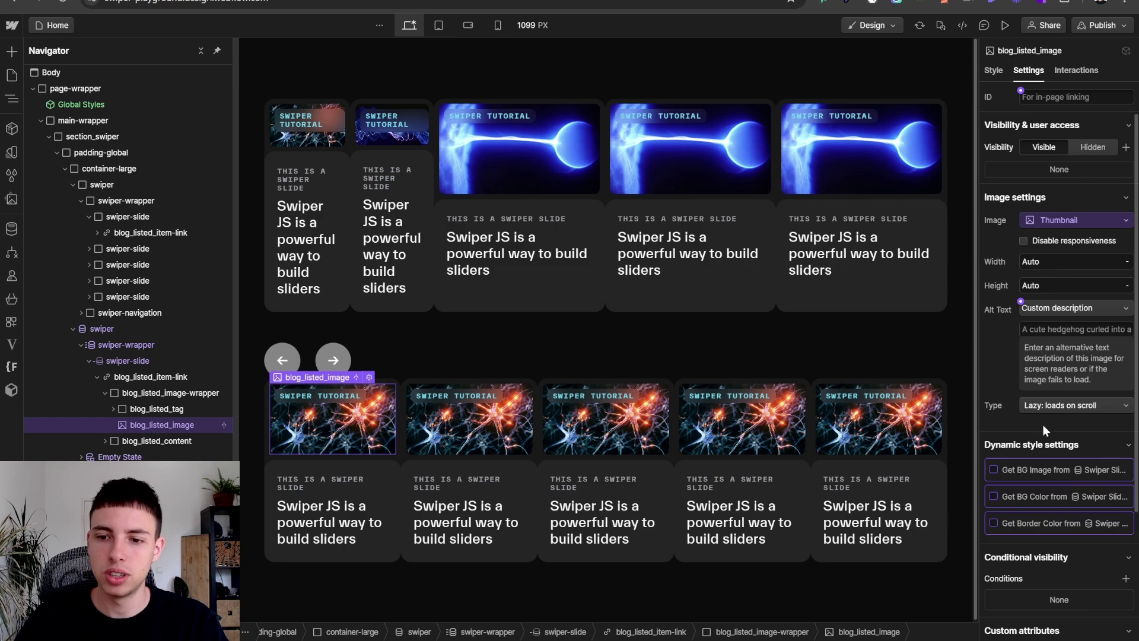
# Bind the slide heading's text to the Title field.
pyautogui.click(309, 516)
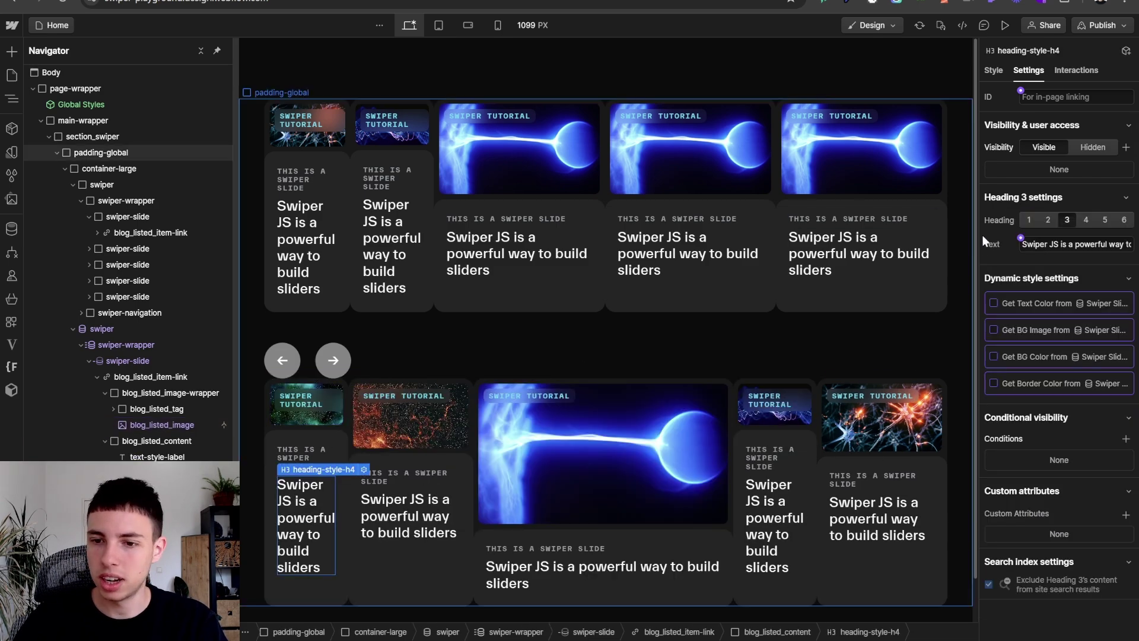
pyautogui.click(1020, 238)
pyautogui.click(1044, 276)
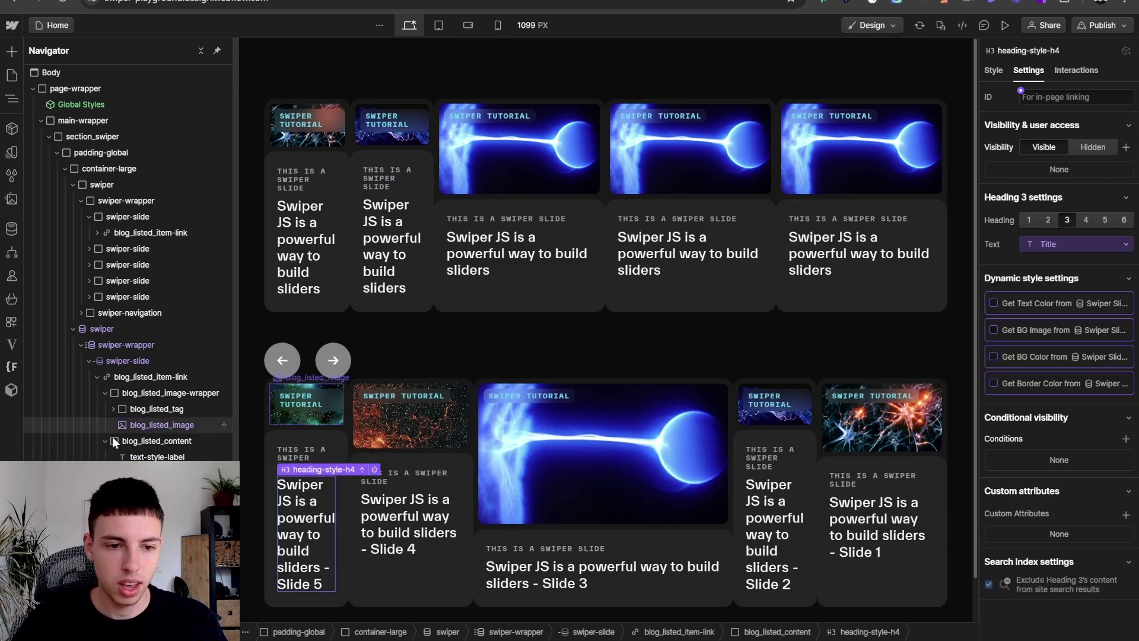
pyautogui.click(144, 345)
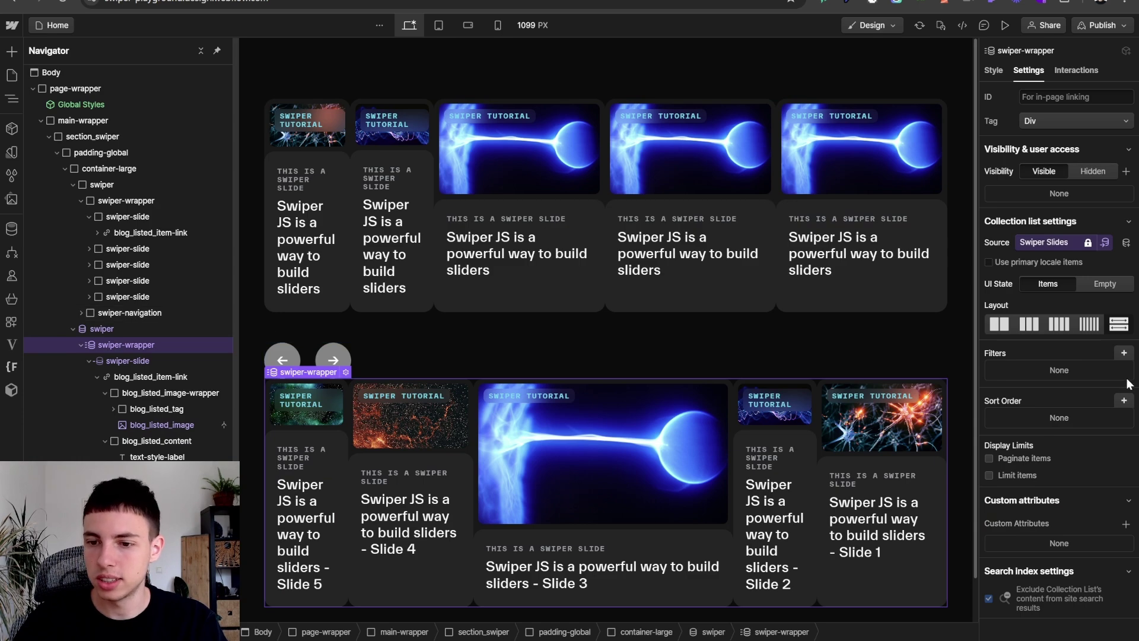
# Add a sort order on the Sort oder number field, Largest to smallest, and save it.
pyautogui.click(1123, 400)
pyautogui.click(1019, 449)
pyautogui.click(1041, 486)
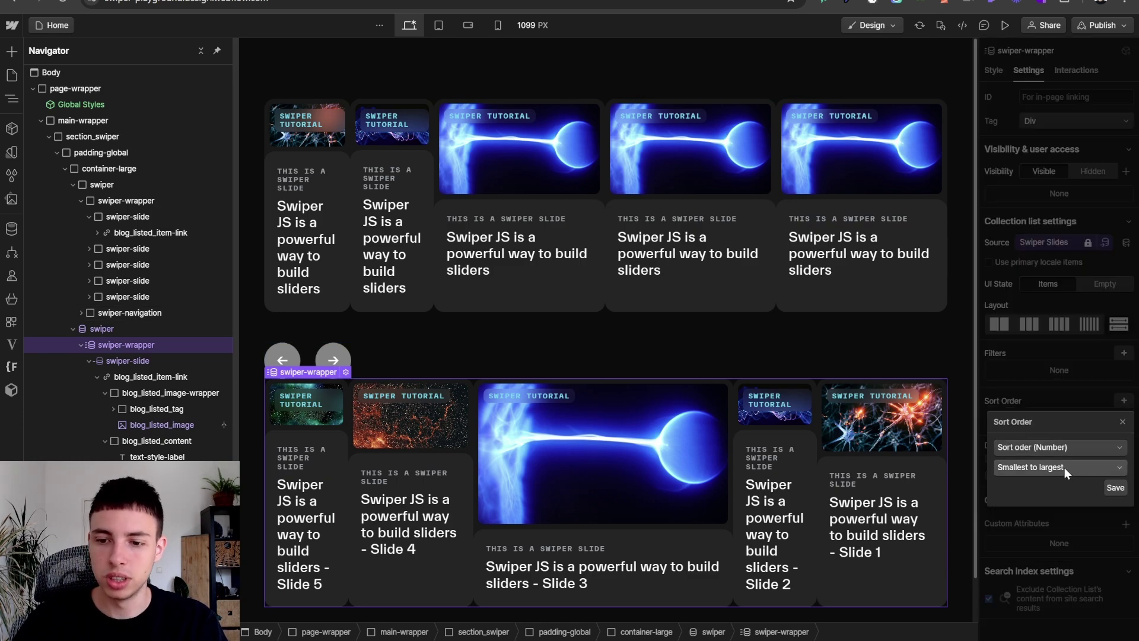
pyautogui.click(1064, 468)
pyautogui.click(1060, 493)
pyautogui.click(1048, 468)
pyautogui.click(1049, 506)
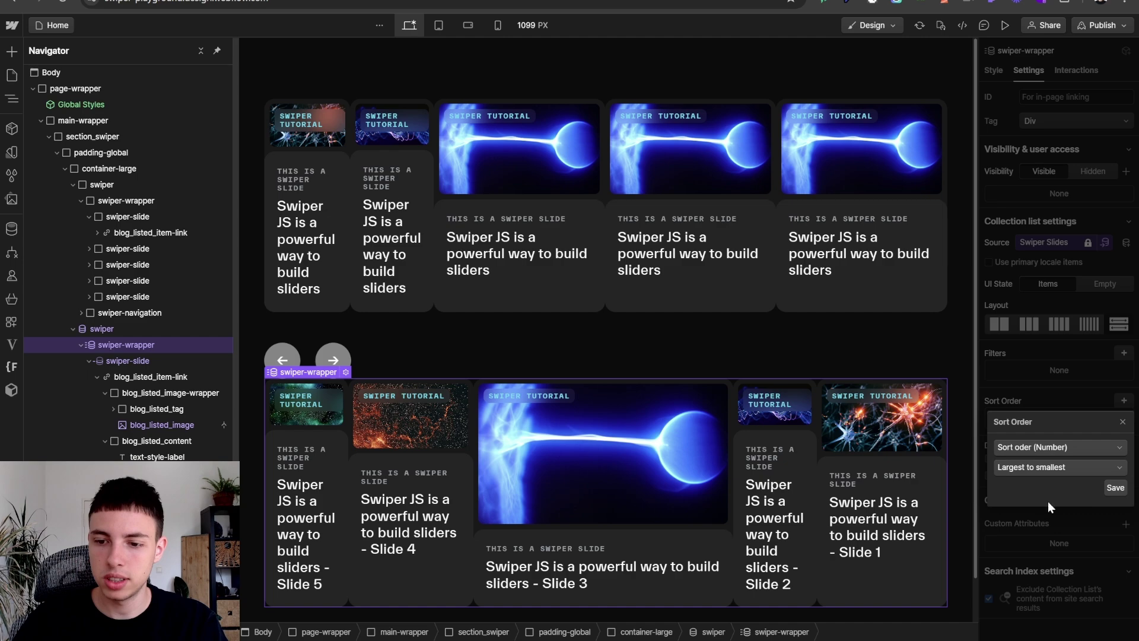
pyautogui.click(1115, 486)
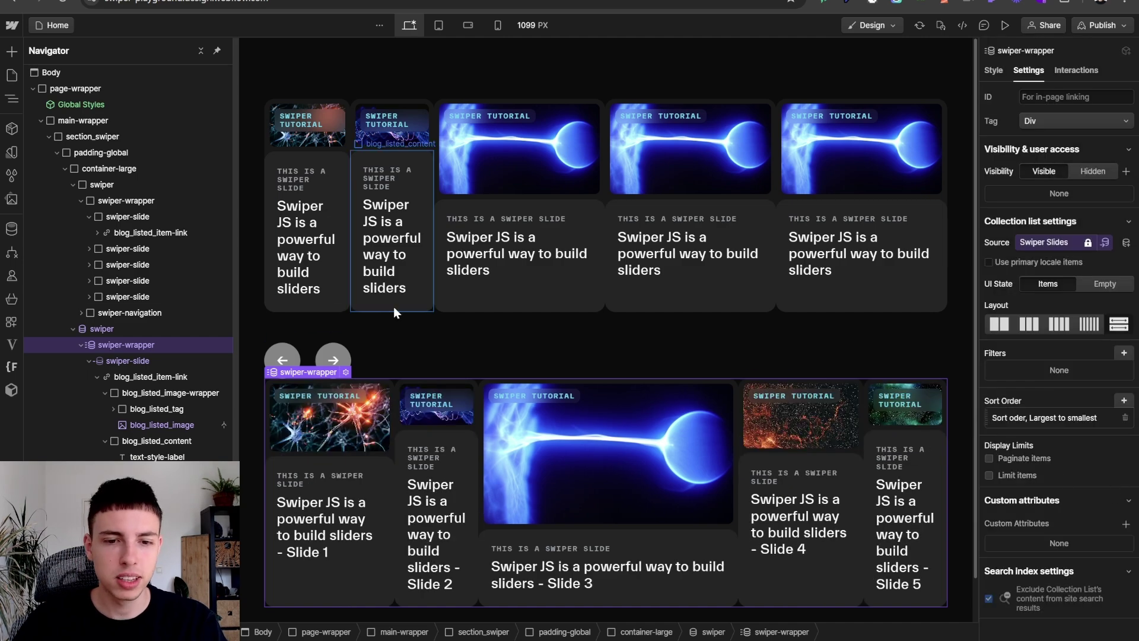
# Collapse both swiper-wrappers in the Navigator and select swiper-navigation, then the static swiper.
pyautogui.click(80, 344)
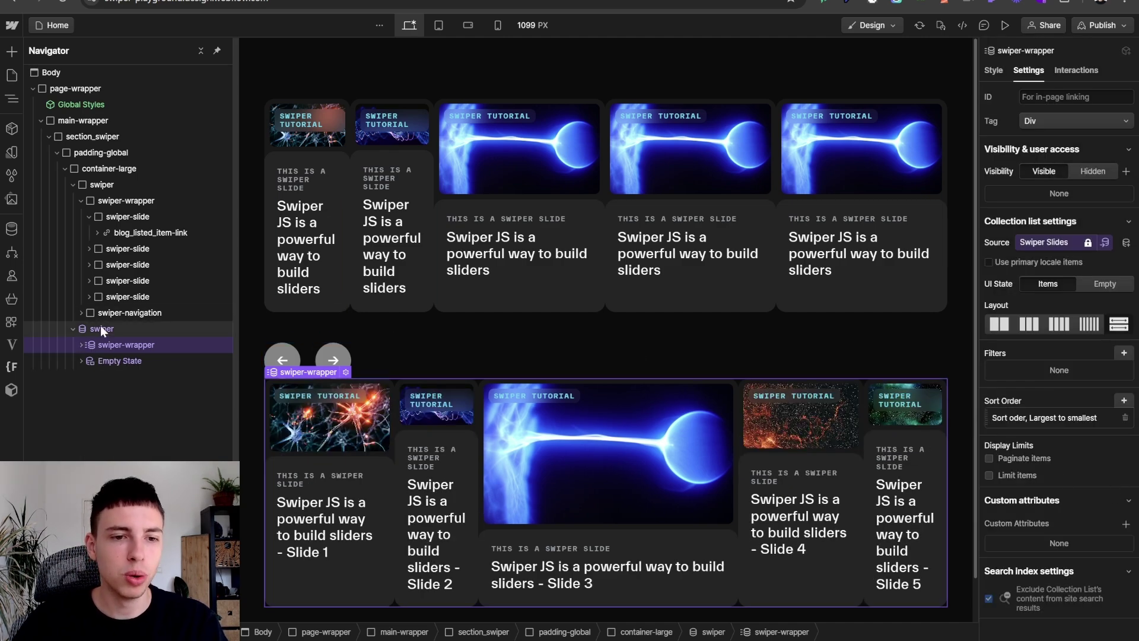
pyautogui.click(81, 201)
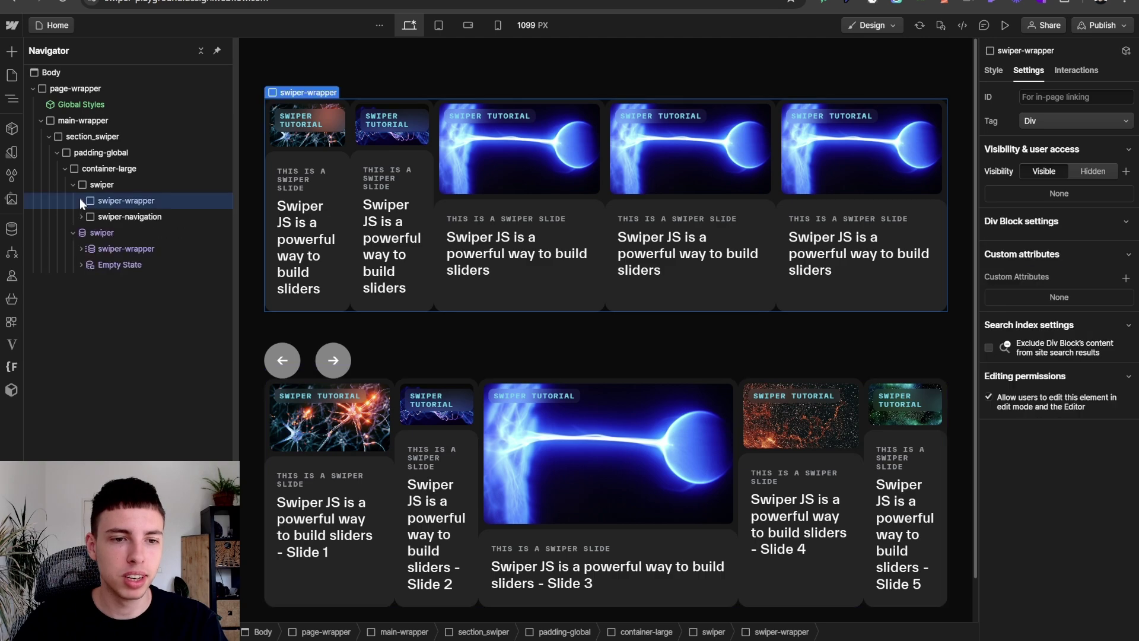
pyautogui.click(137, 215)
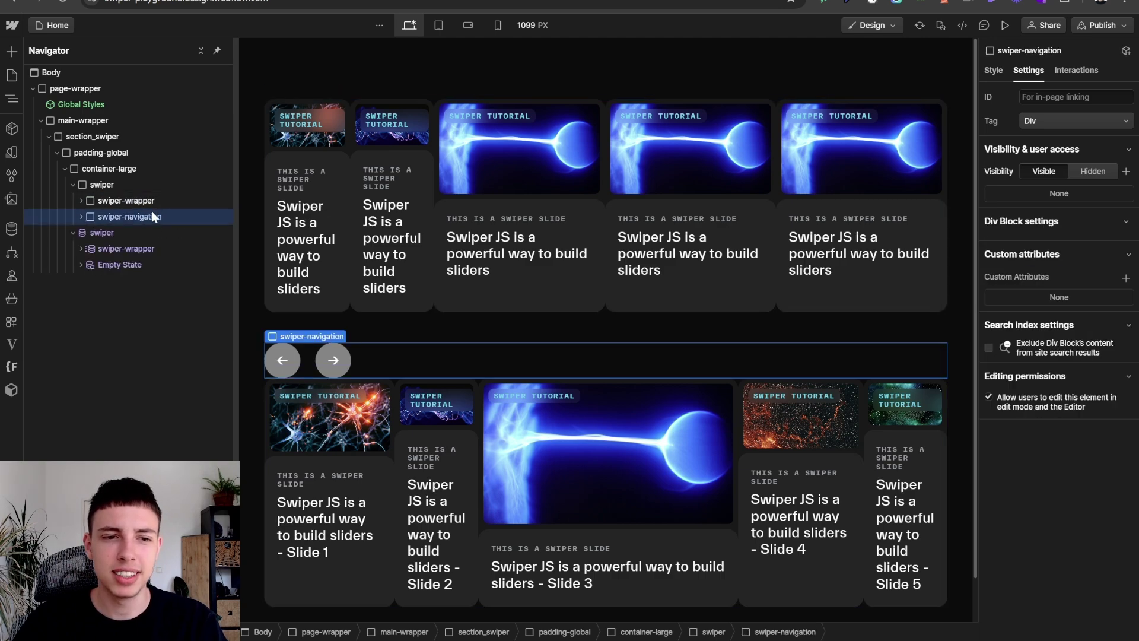
pyautogui.click(122, 185)
# Move swiper-navigation in the Navigator so it sits below the collection swiper.
pyautogui.click(131, 216)
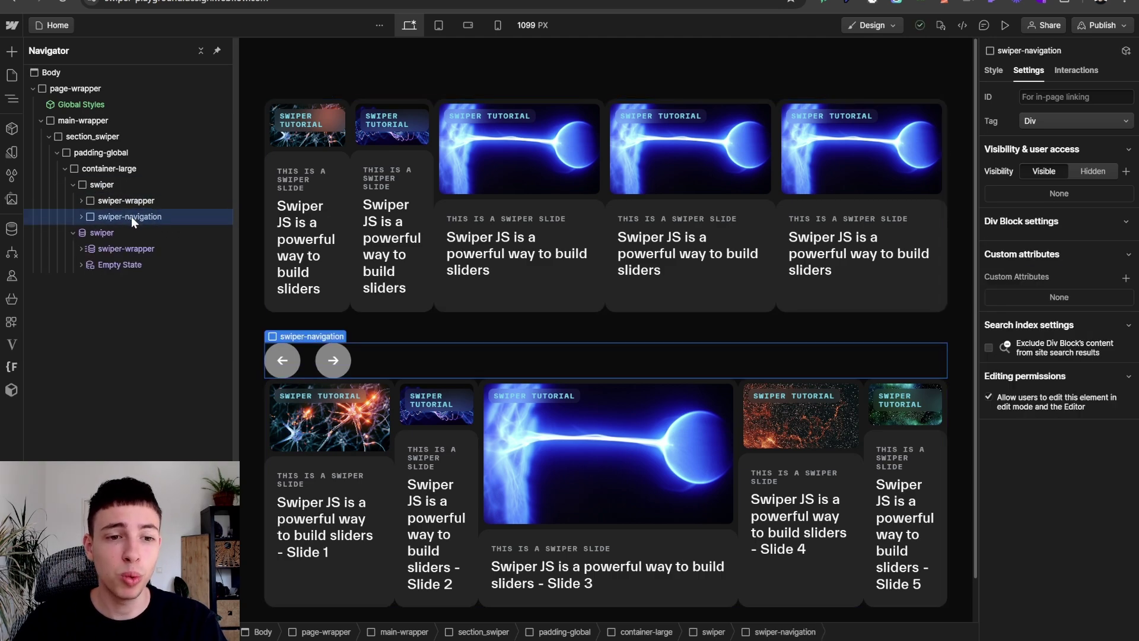
pyautogui.moveTo(131, 216)
pyautogui.mouseDown()
pyautogui.moveTo(128, 238)
pyautogui.moveTo(145, 218)
pyautogui.mouseUp()
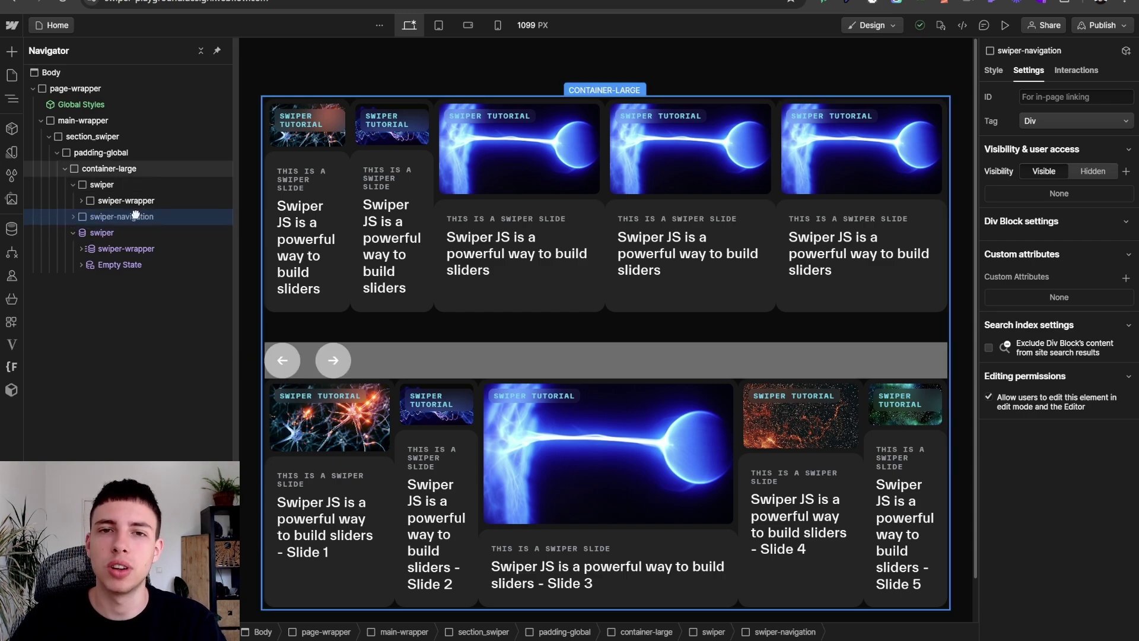
pyautogui.click(73, 184)
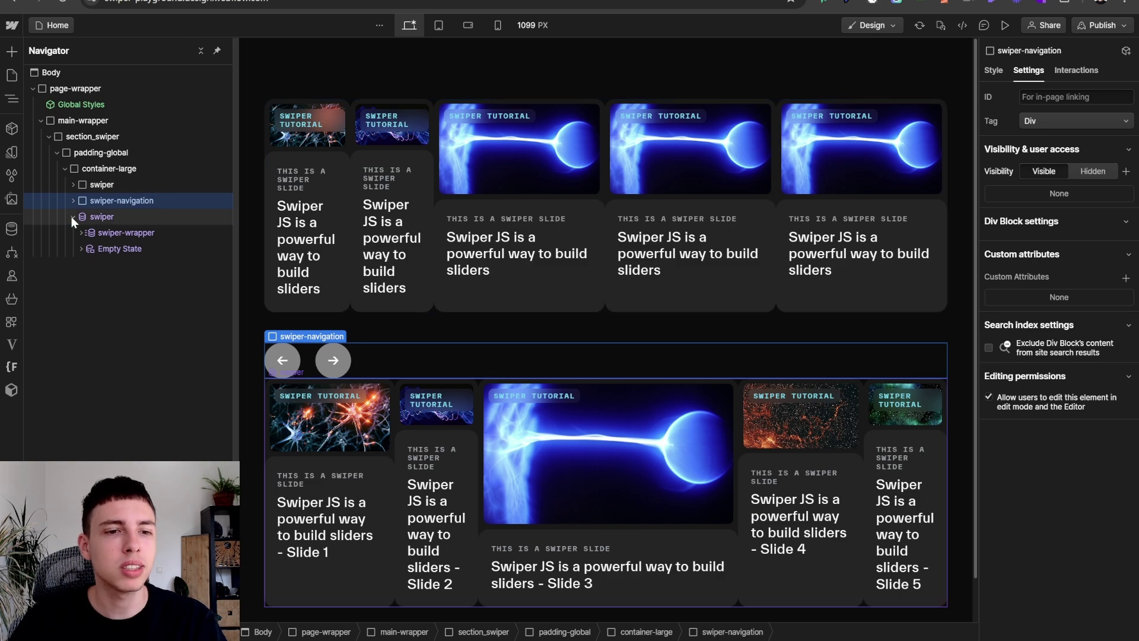
pyautogui.click(73, 217)
pyautogui.moveTo(116, 200); pyautogui.dragTo(119, 220)
# Delete the old static swiper block.
pyautogui.click(131, 200)
pyautogui.click(133, 182)
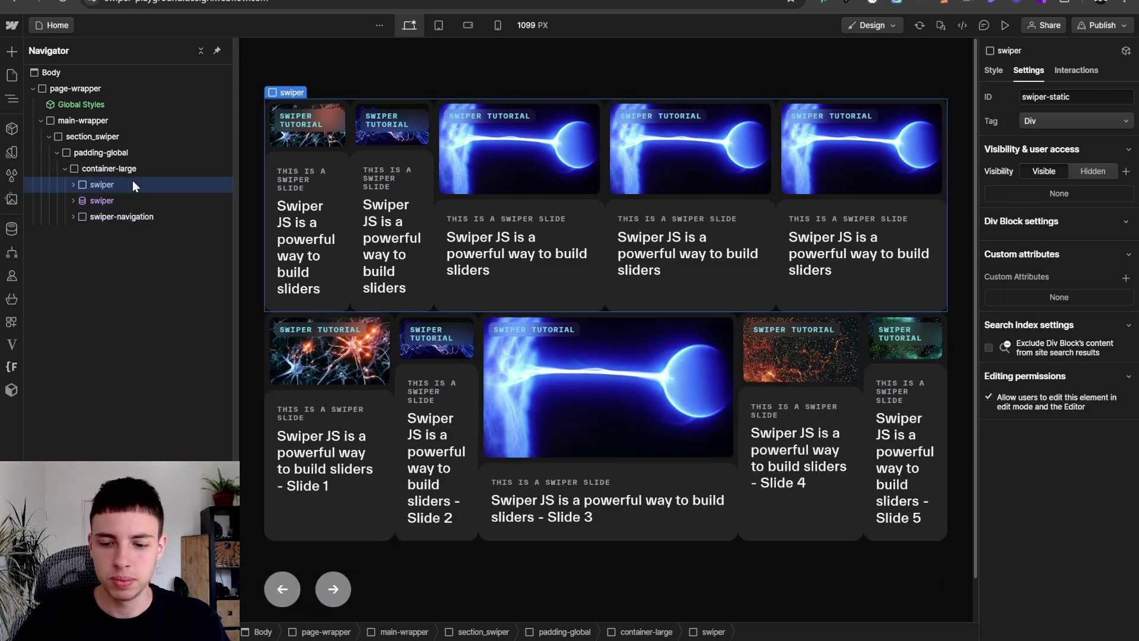
pyautogui.press('Delete')
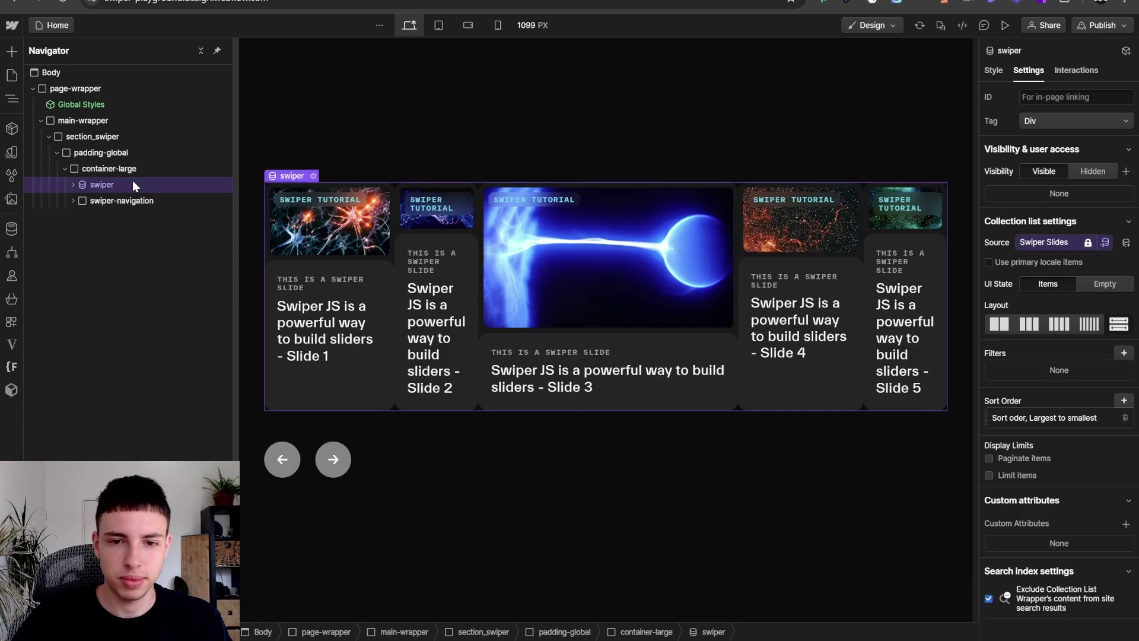
# Publish the site to the domain and reload the live page tab.
pyautogui.click(1094, 26)
pyautogui.click(1068, 238)
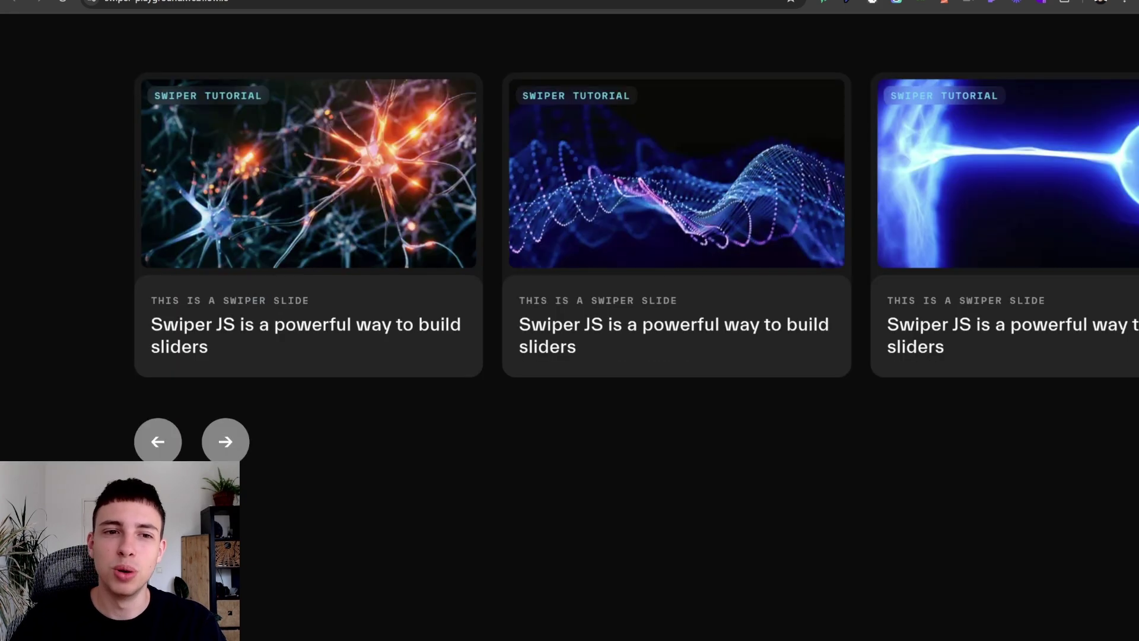
pyautogui.click(63, 2)
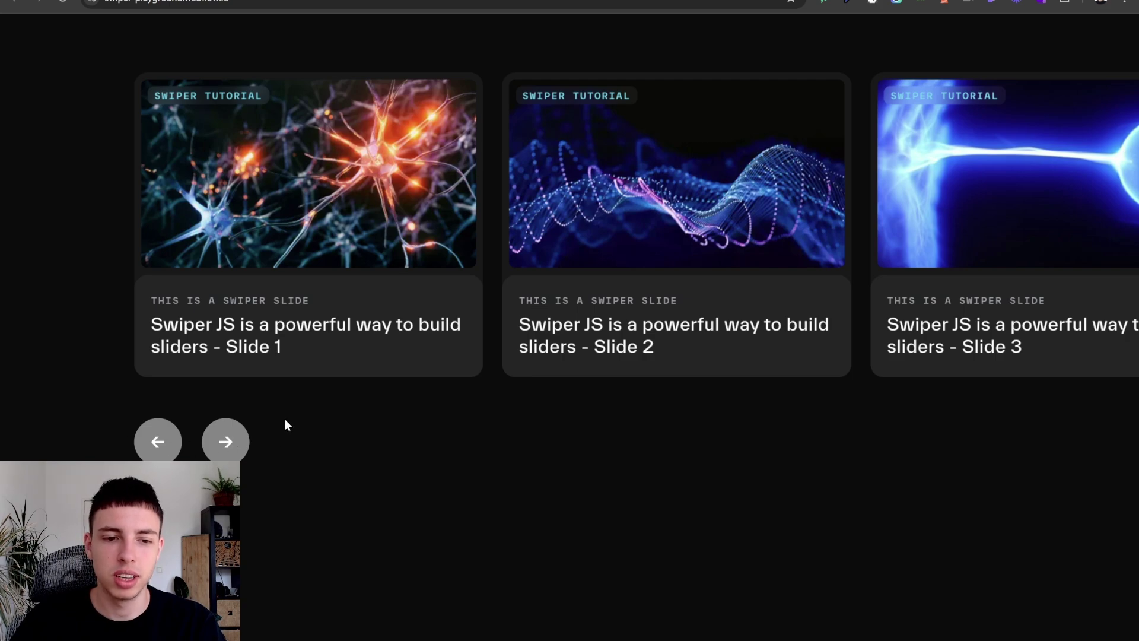
# Check the live CMS slider's Slide 1–3 captions, then return to the Designer.
pyautogui.scroll(3, 284, 425)
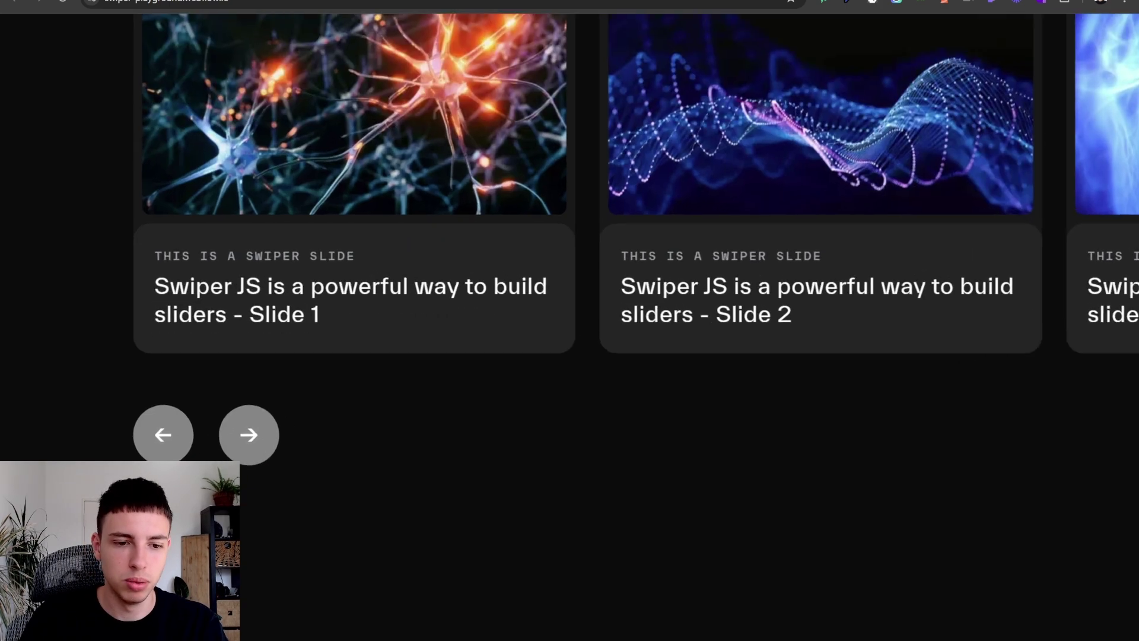
pyautogui.scroll(2, 285, 425)
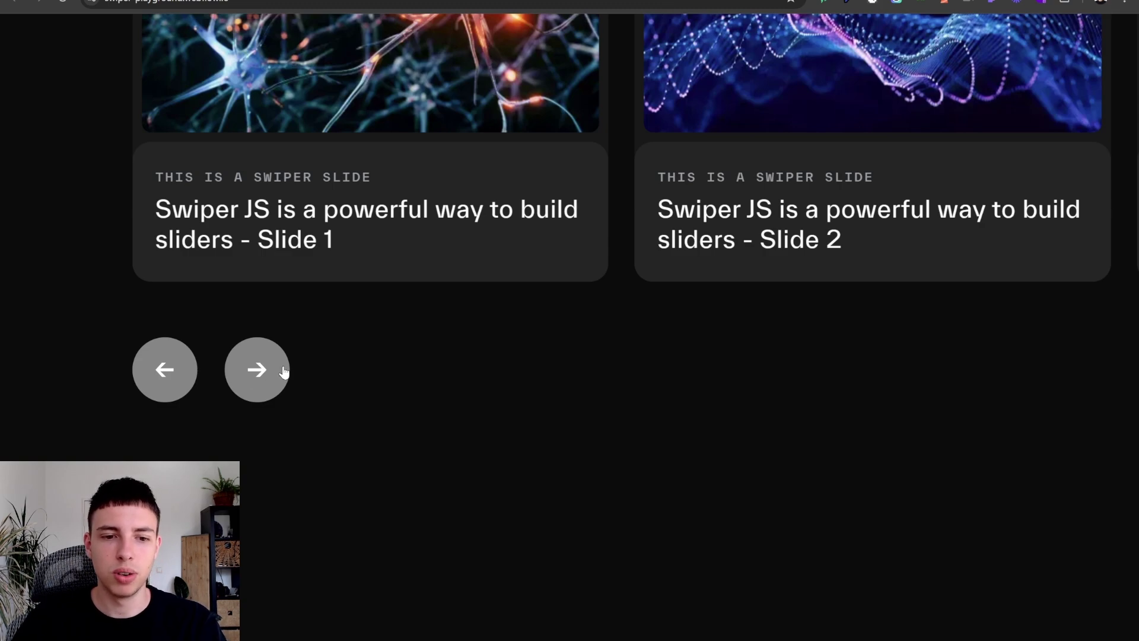
pyautogui.scroll(-5, 218, 367)
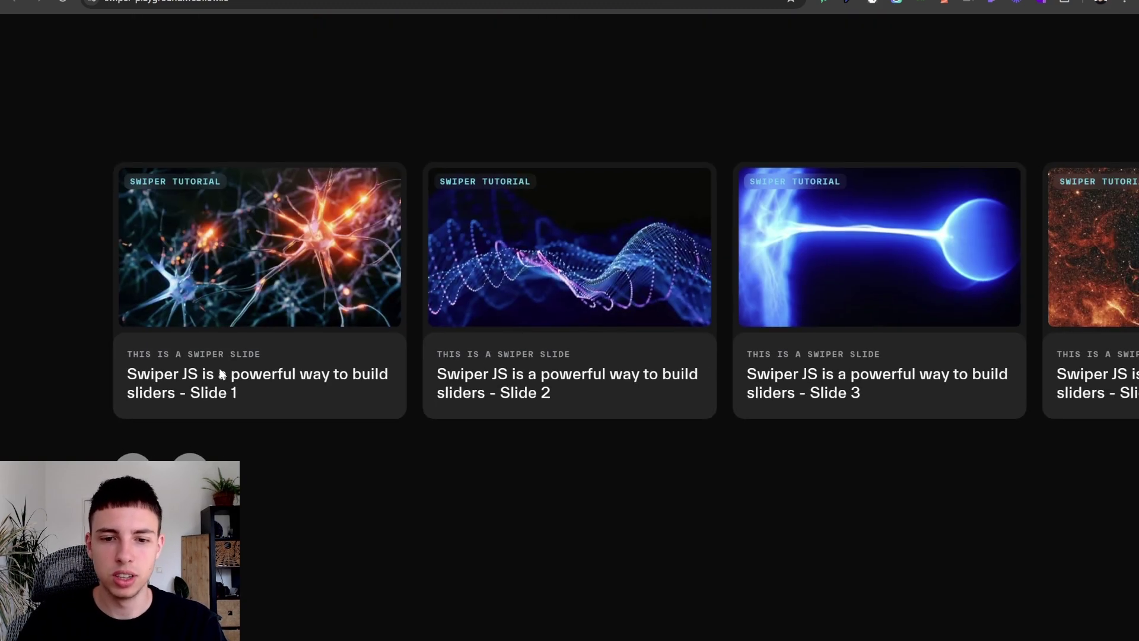
pyautogui.hscroll(5, 605, 305)
pyautogui.hscroll(-5, 937, 308)
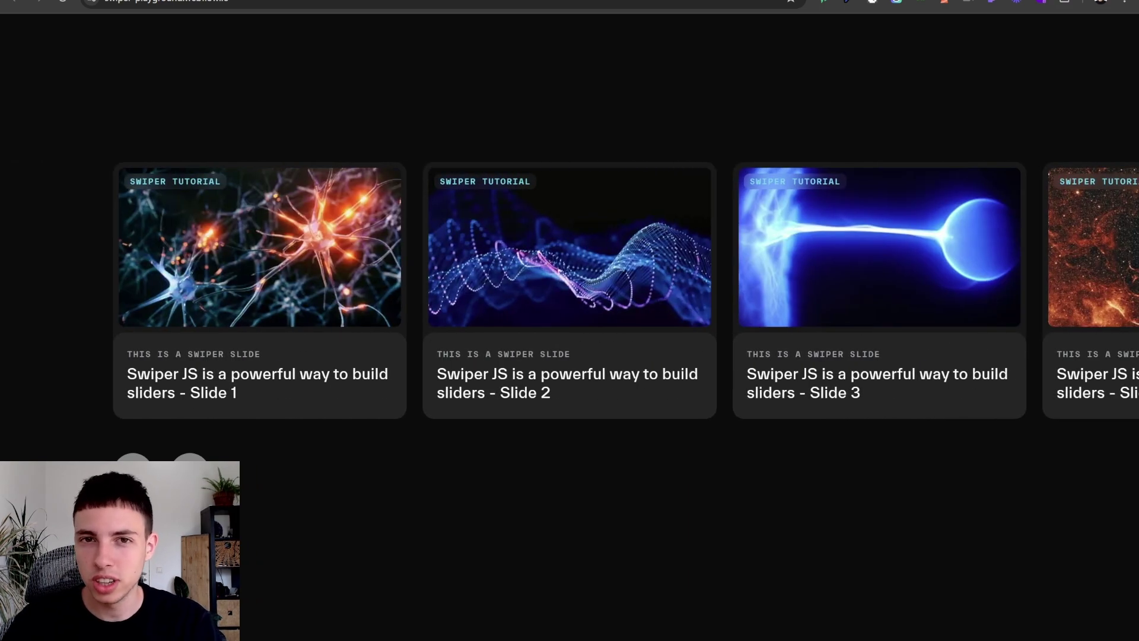
pyautogui.hotkey('ctrl', 'shift', 'Tab')
pyautogui.press('Escape')
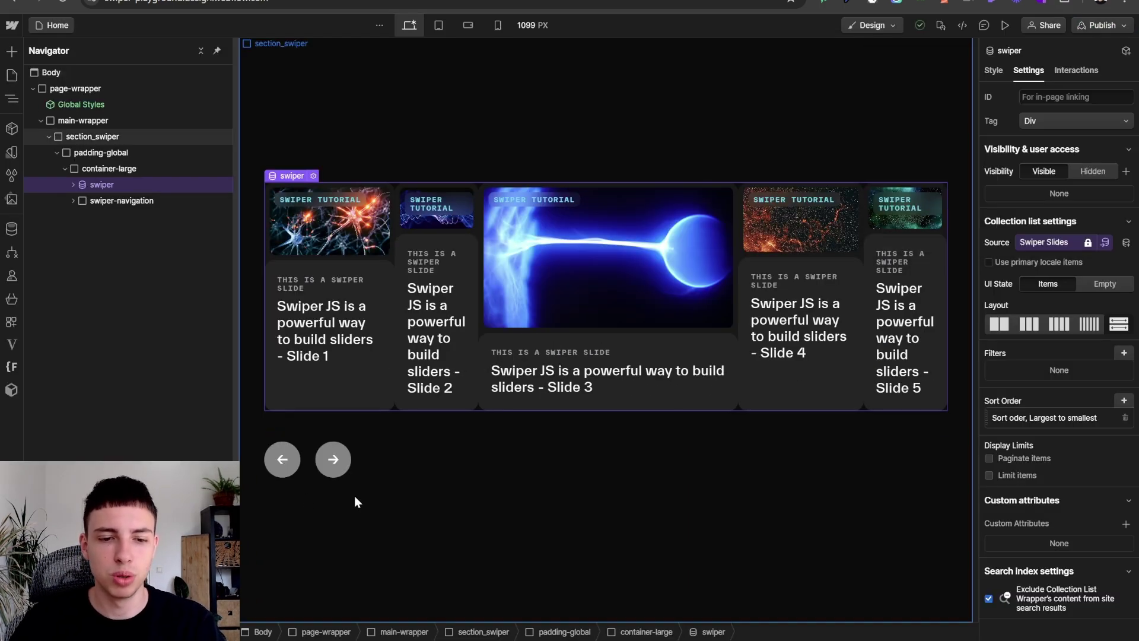
# Add an is-video combo class to the swiper-navigation element.
pyautogui.click(367, 465)
pyautogui.press('s')
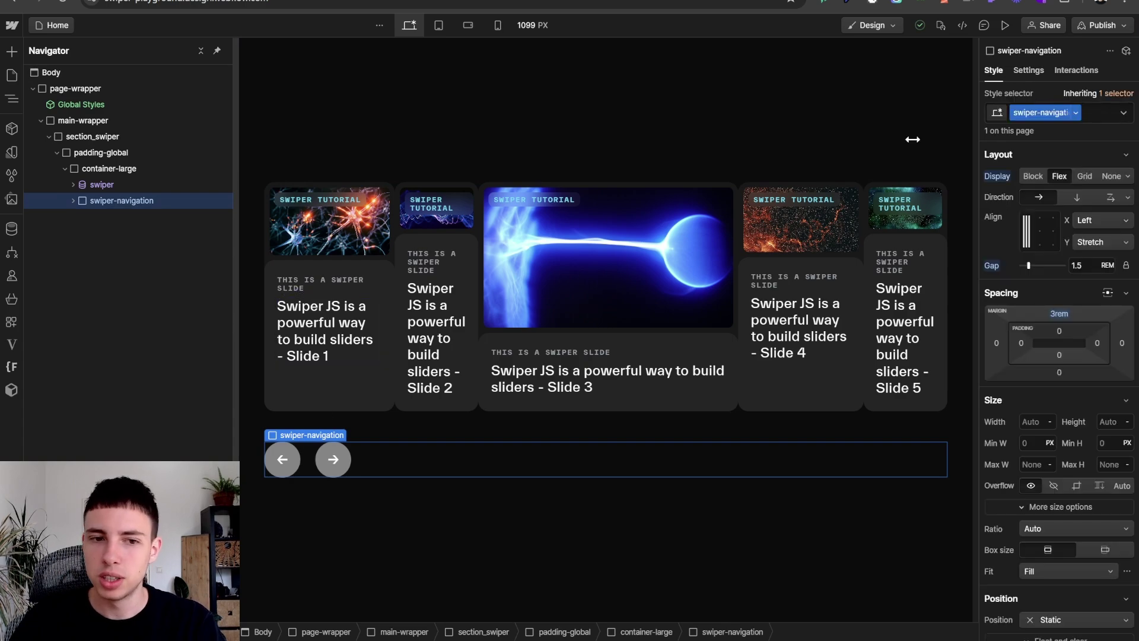
pyautogui.click(72, 201)
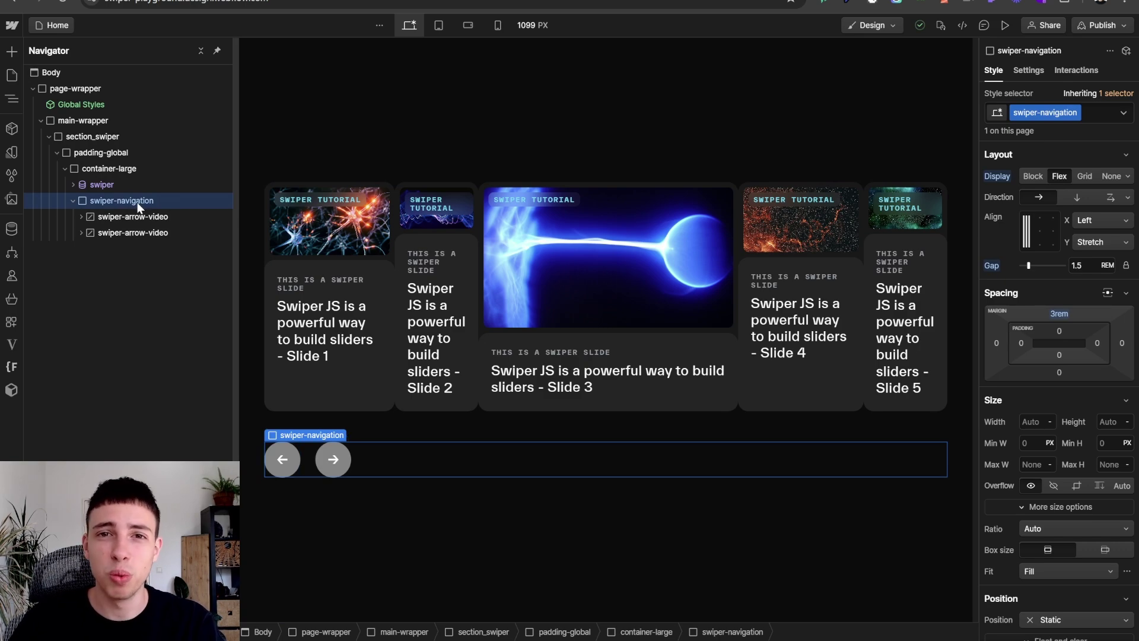
pyautogui.click(1094, 117)
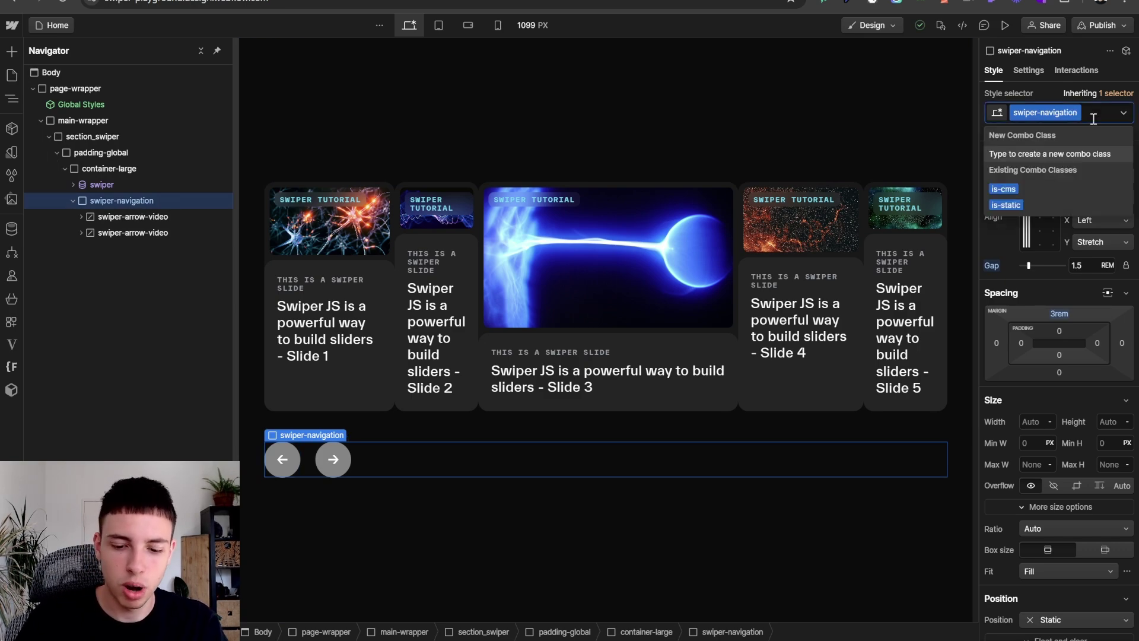
pyautogui.write('is-video')
pyautogui.press('Return')
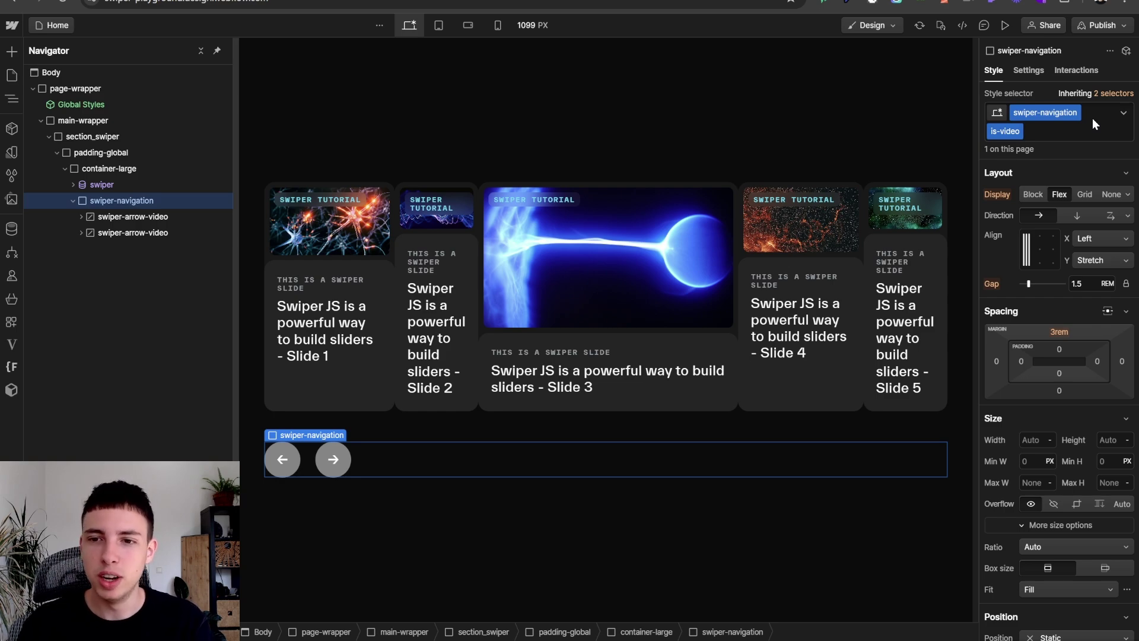
# Review the swiper-navigation and is-video class names, leaving them unchanged, and open Pages.
pyautogui.doubleClick(1075, 111)
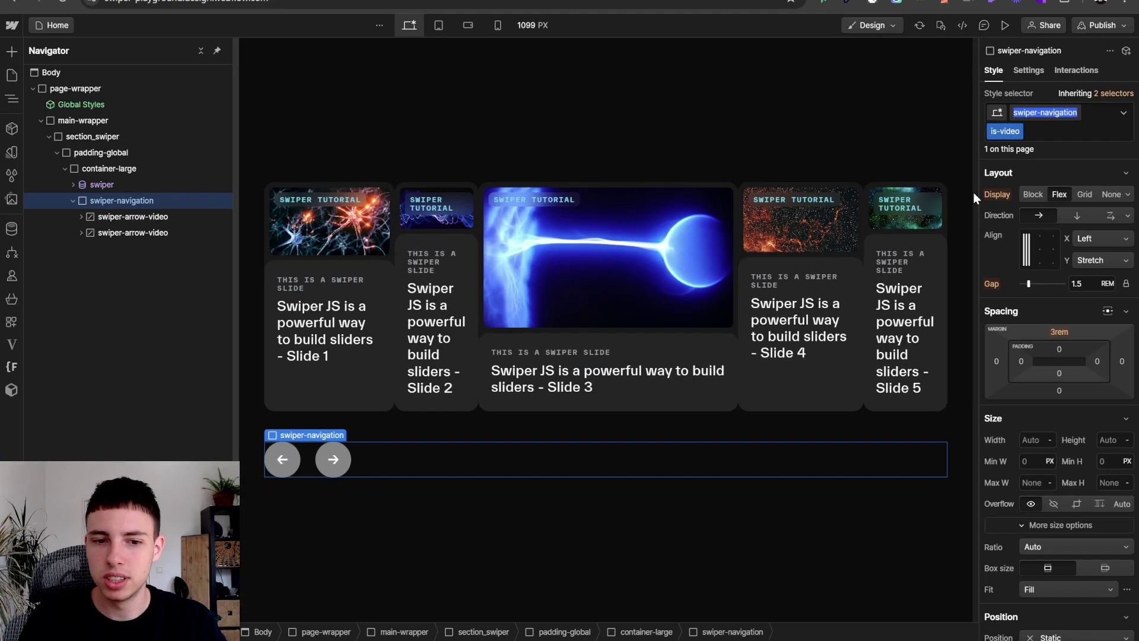
pyautogui.press('Return')
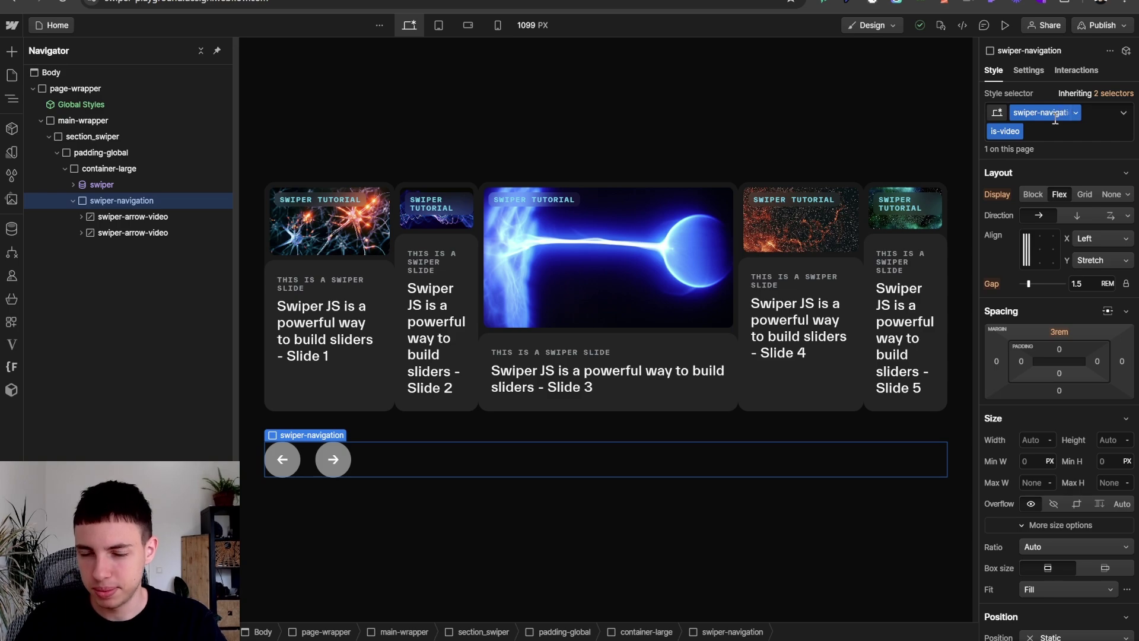
pyautogui.click(996, 125)
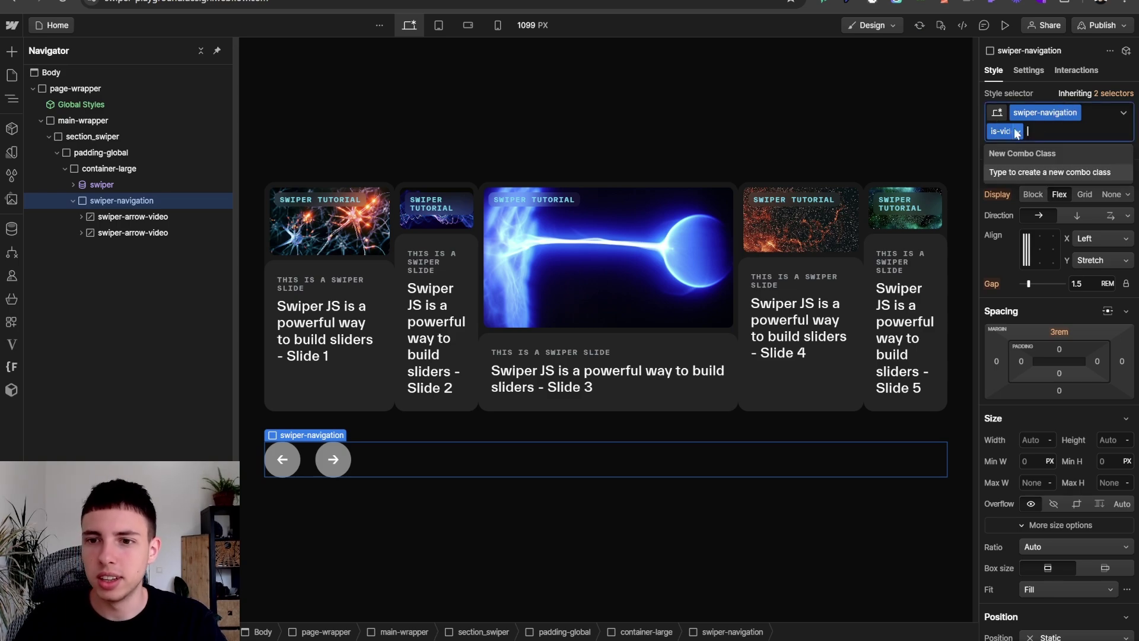
pyautogui.press('Escape')
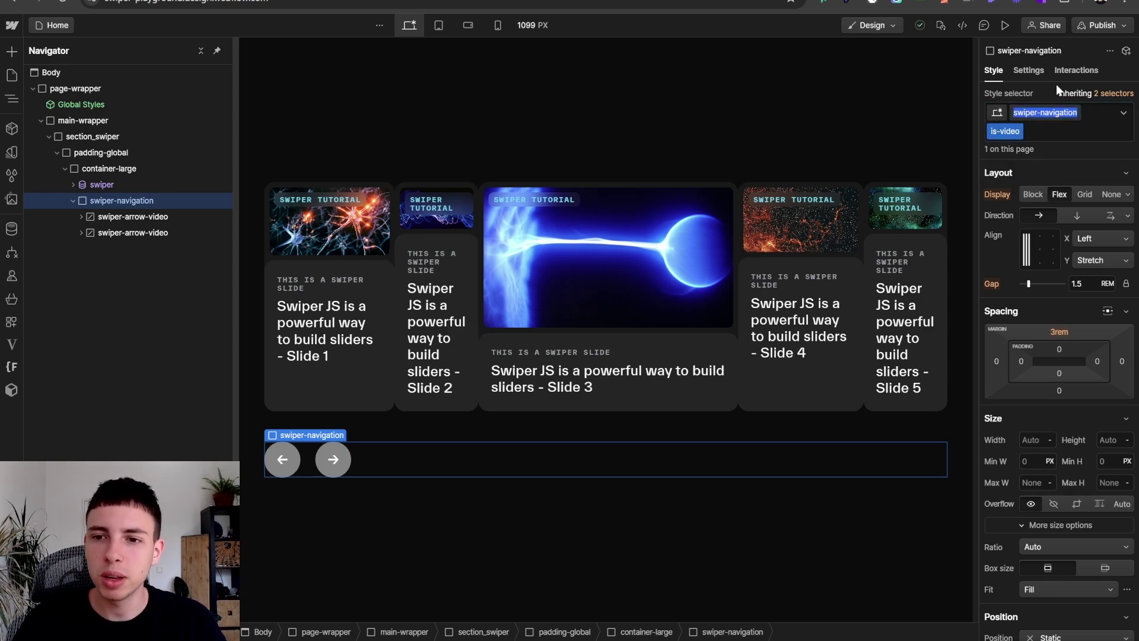
pyautogui.click(13, 75)
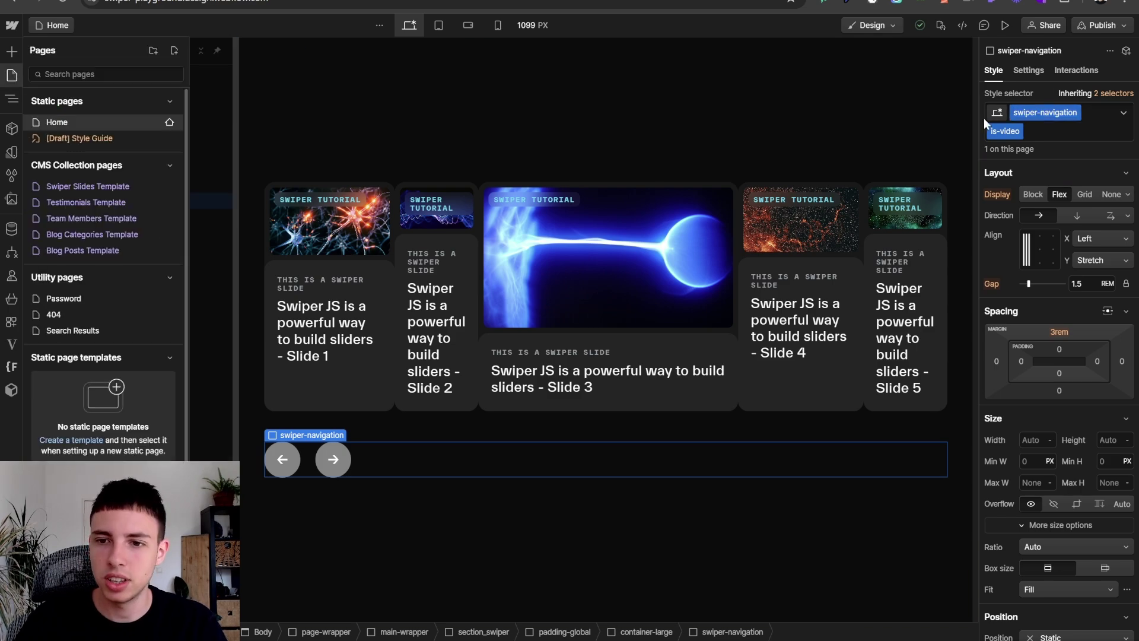
# Open the Home page settings and locate the Before </body> custom code.
pyautogui.click(170, 122)
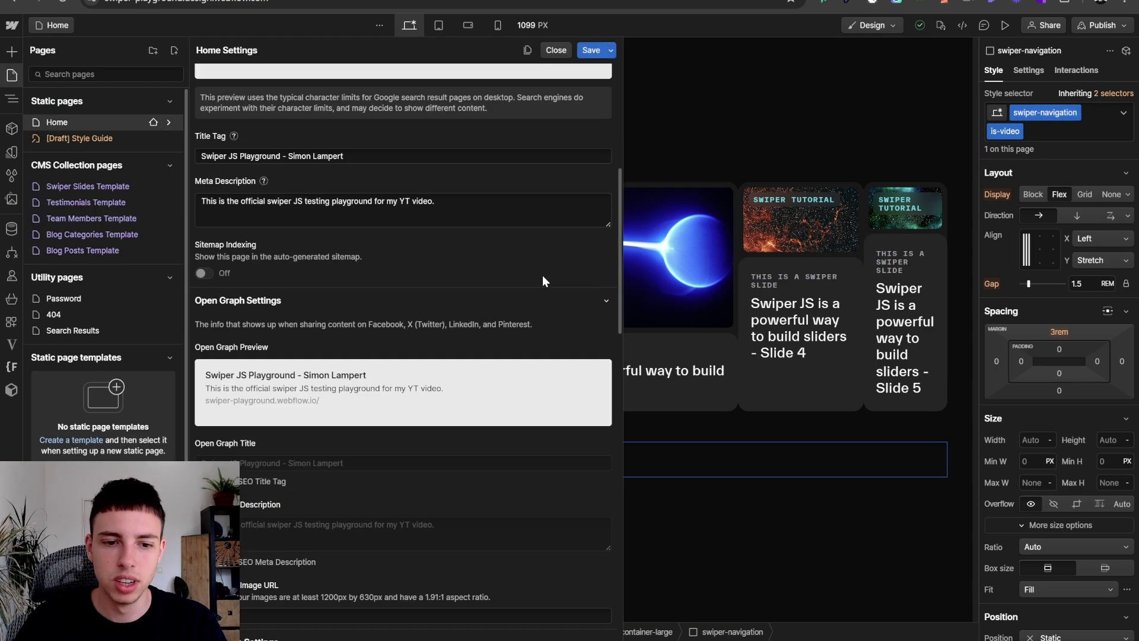
pyautogui.scroll(-15, 542, 275)
pyautogui.scroll(-5, 182, 421)
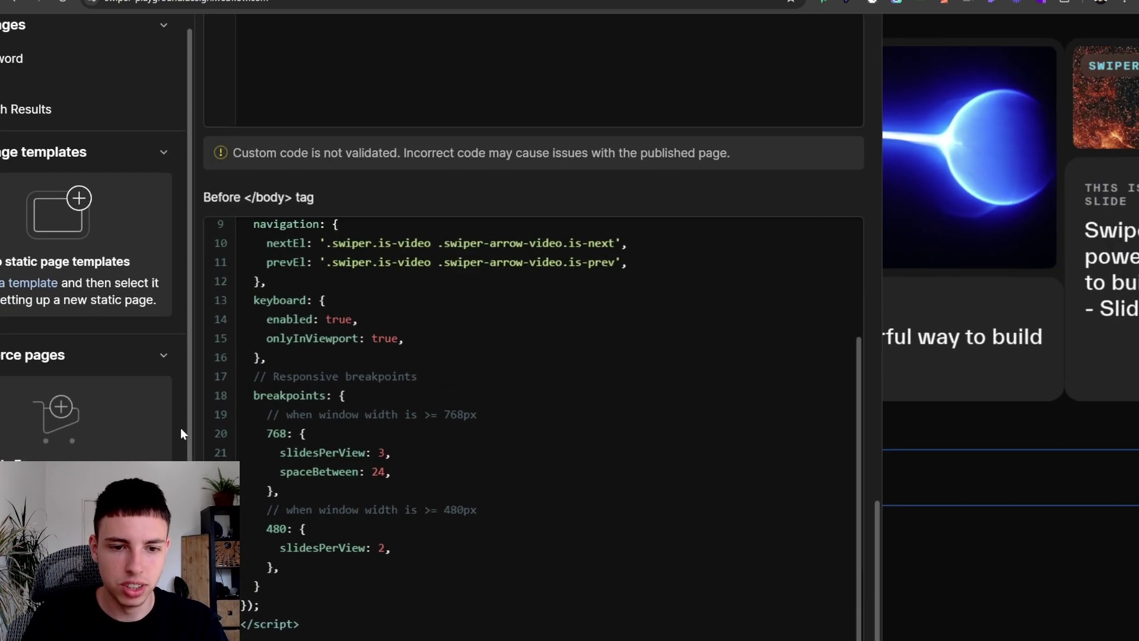
pyautogui.scroll(3, 280, 358)
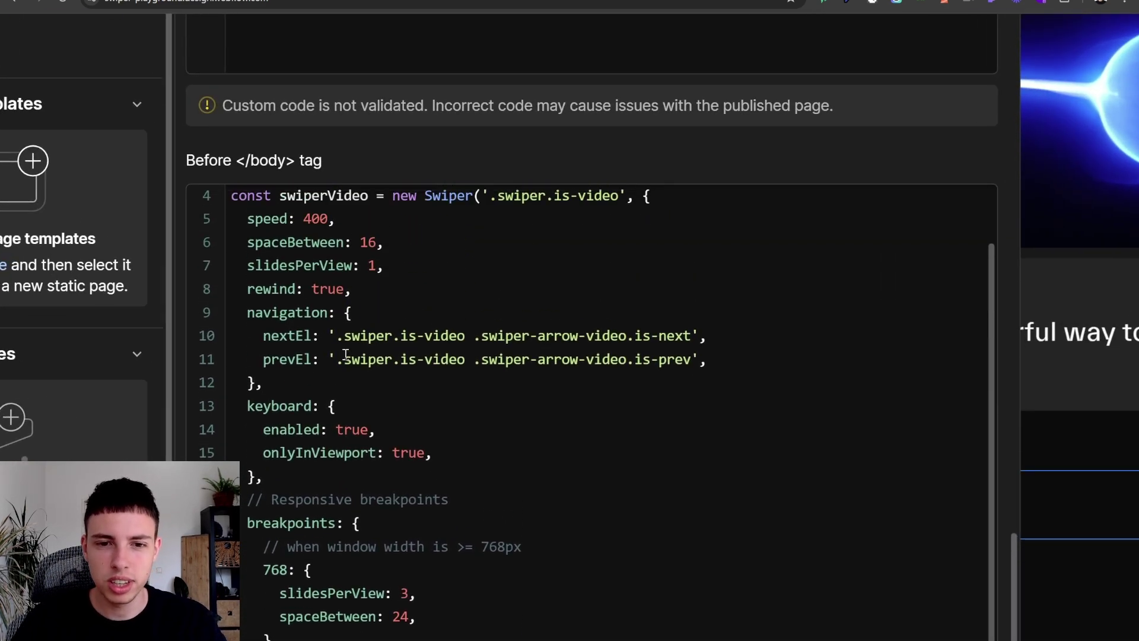
pyautogui.scroll(2, 455, 249)
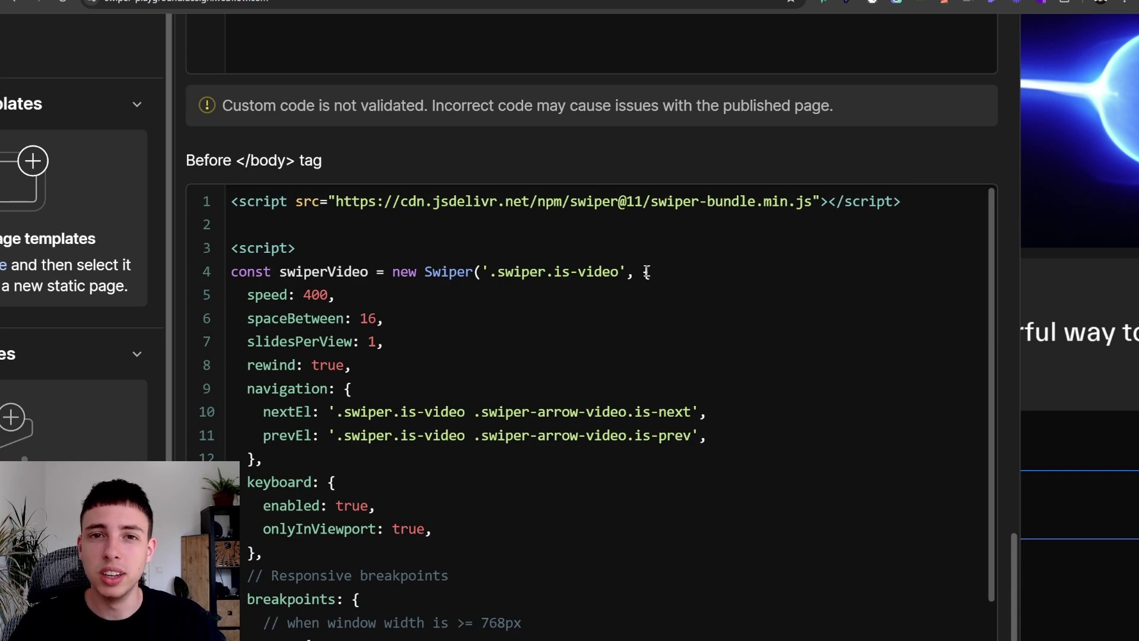
# Change the nextEl/prevEl selectors to .swiper-navigation.is-video and save the code.
pyautogui.click(441, 411)
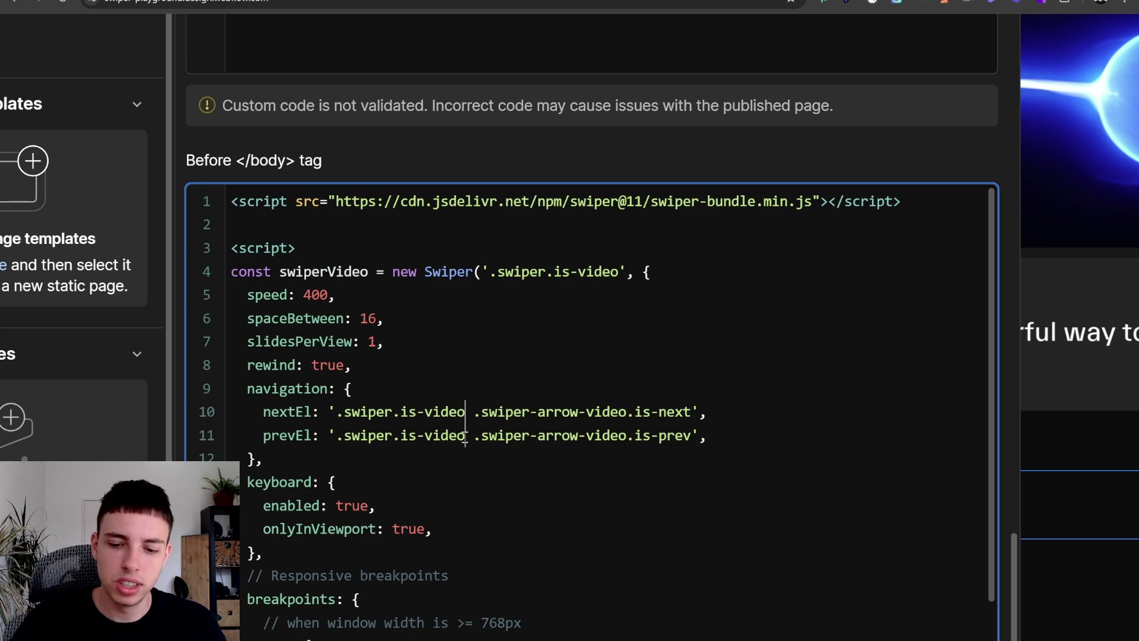
pyautogui.press('BackSpace')
pyautogui.press('BackSpace')
pyautogui.press('BackSpace')
pyautogui.press('BackSpace')
pyautogui.press('BackSpace')
pyautogui.press('BackSpace')
pyautogui.press('BackSpace')
pyautogui.press('BackSpace')
pyautogui.press('BackSpace')
pyautogui.press('BackSpace')
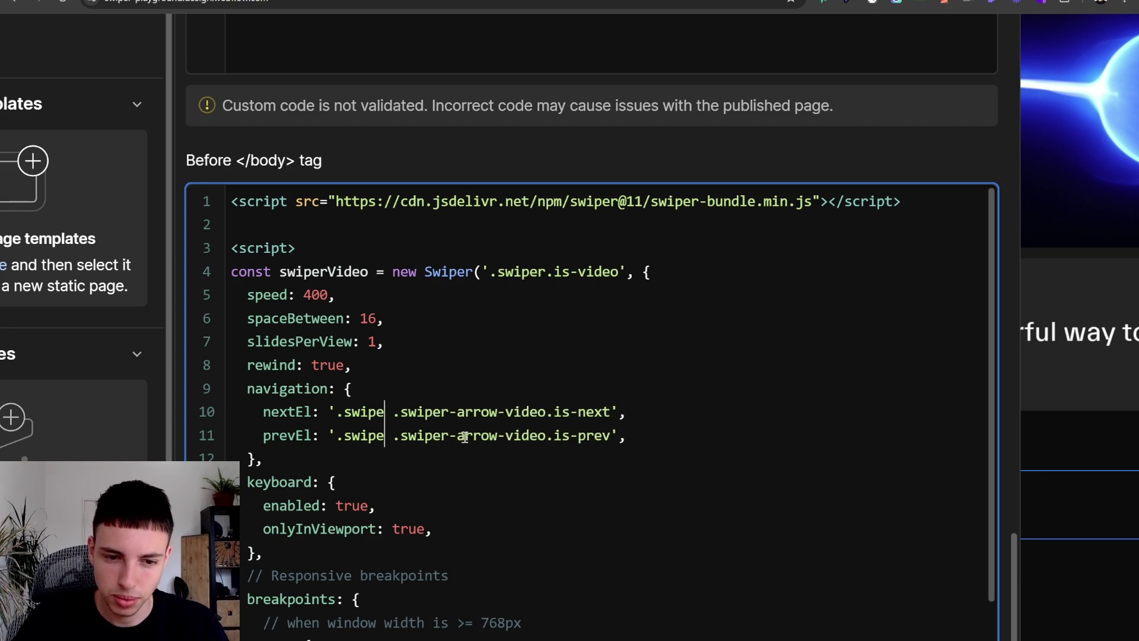
pyautogui.press('BackSpace')
pyautogui.press('BackSpace')
pyautogui.press('BackSpace')
pyautogui.press('BackSpace')
pyautogui.press('BackSpace')
pyautogui.write('swiper-navigation')
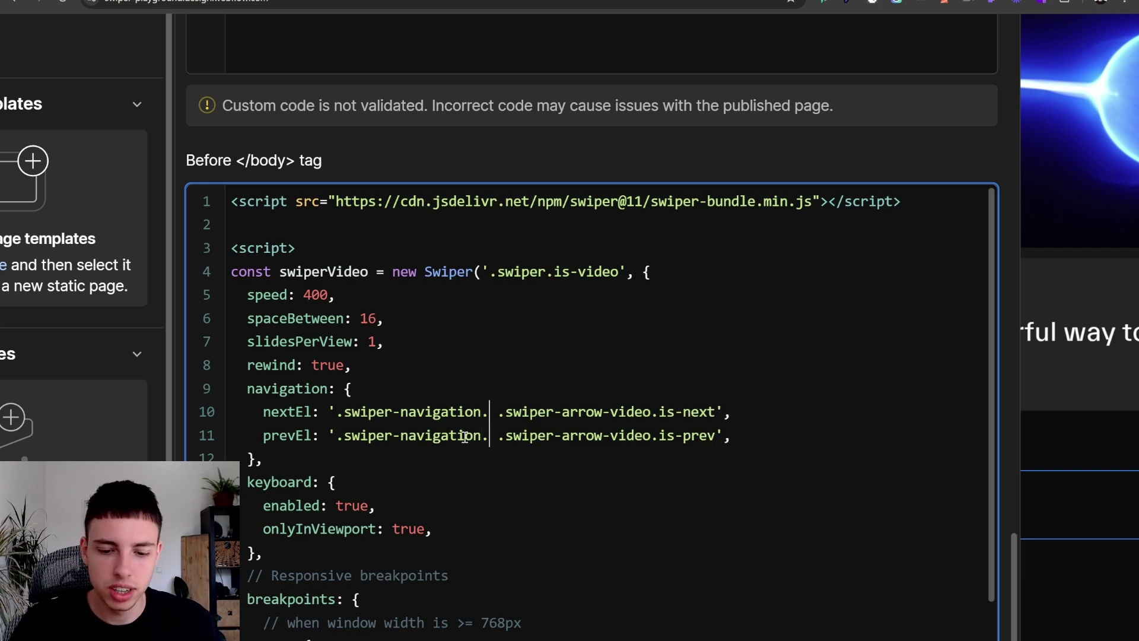
pyautogui.write('.is-video')
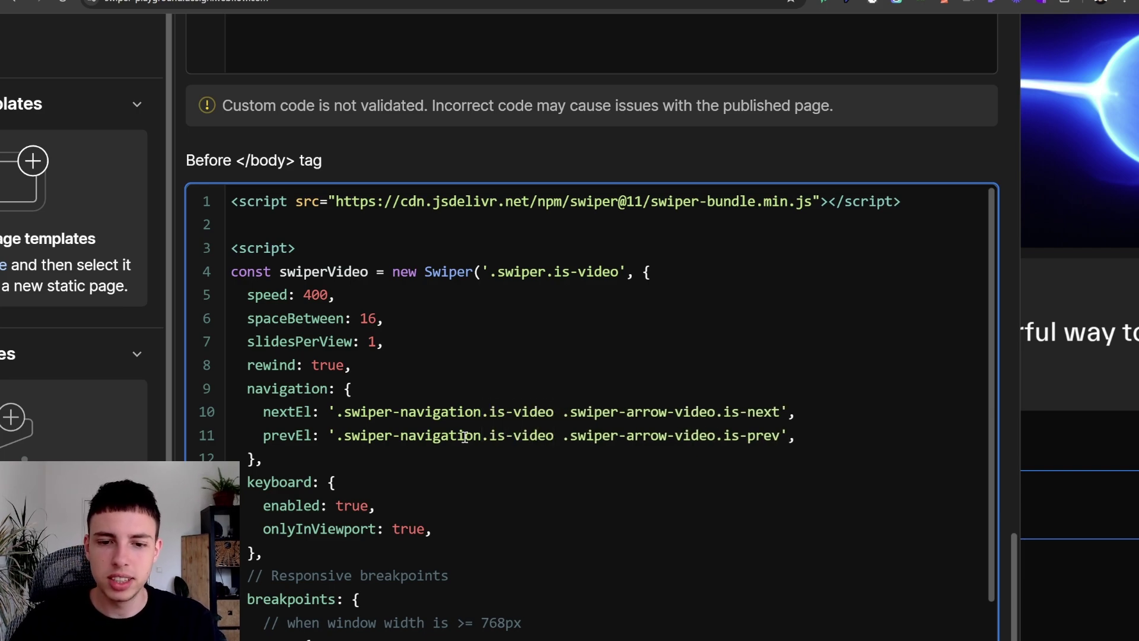
pyautogui.click(482, 412)
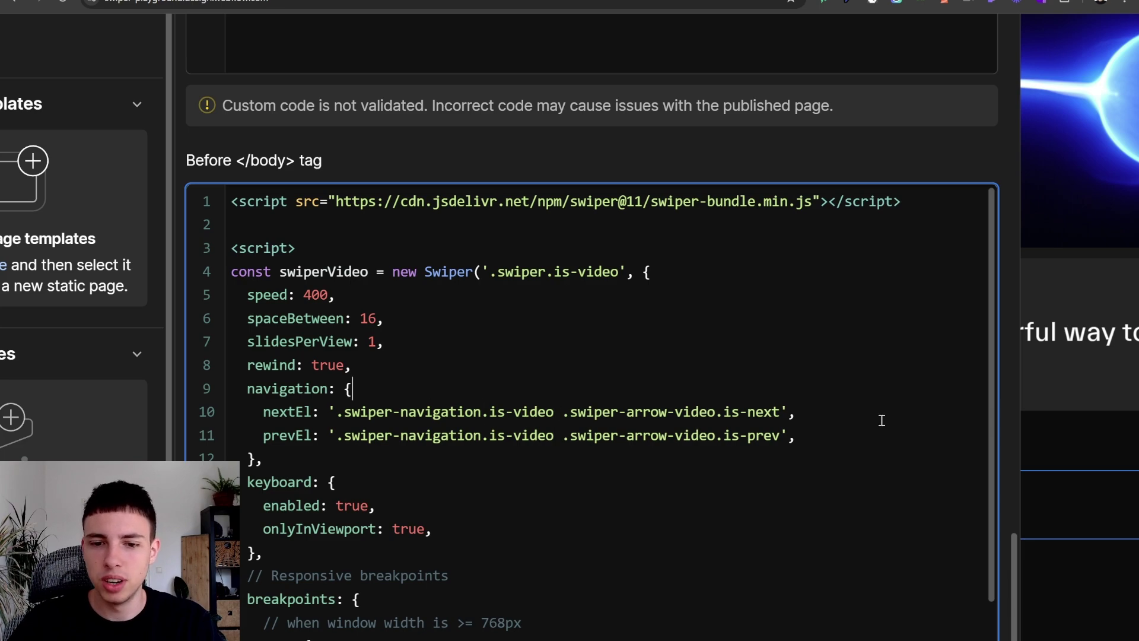
pyautogui.click(586, 412)
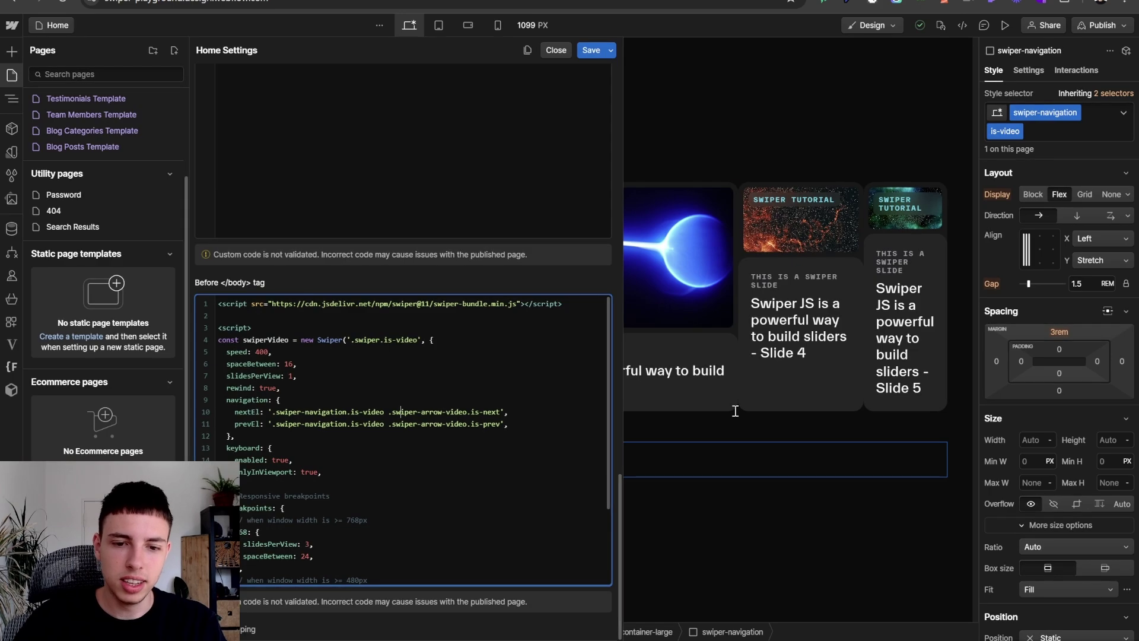
pyautogui.click(591, 50)
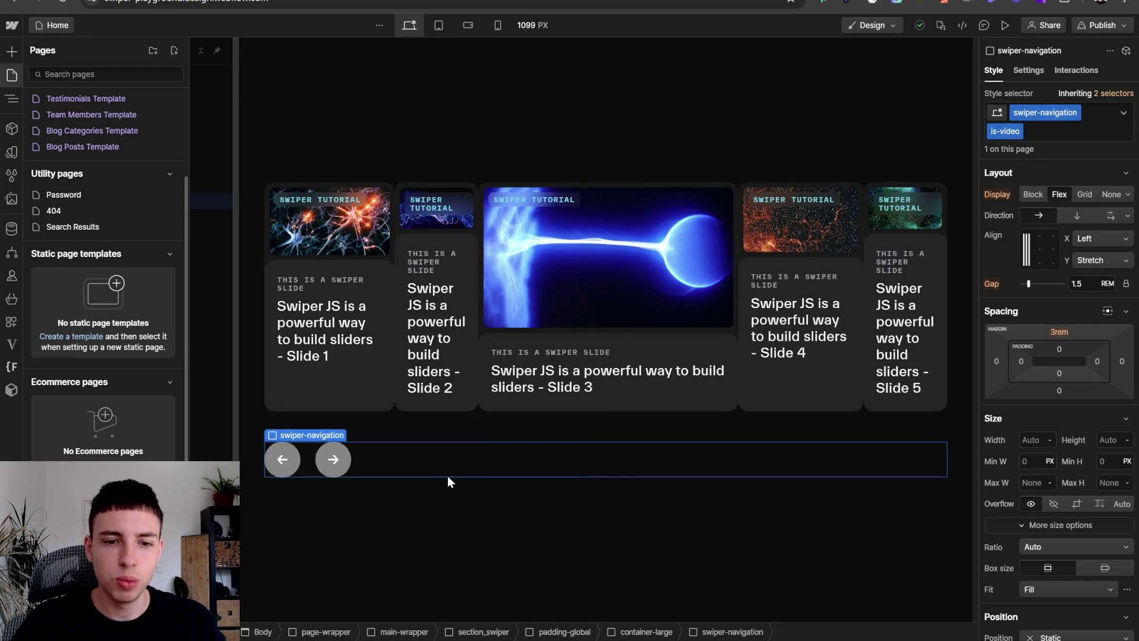
# Publish the site to its domains and step the live slider forward through Slides 3–5.
pyautogui.press('z')
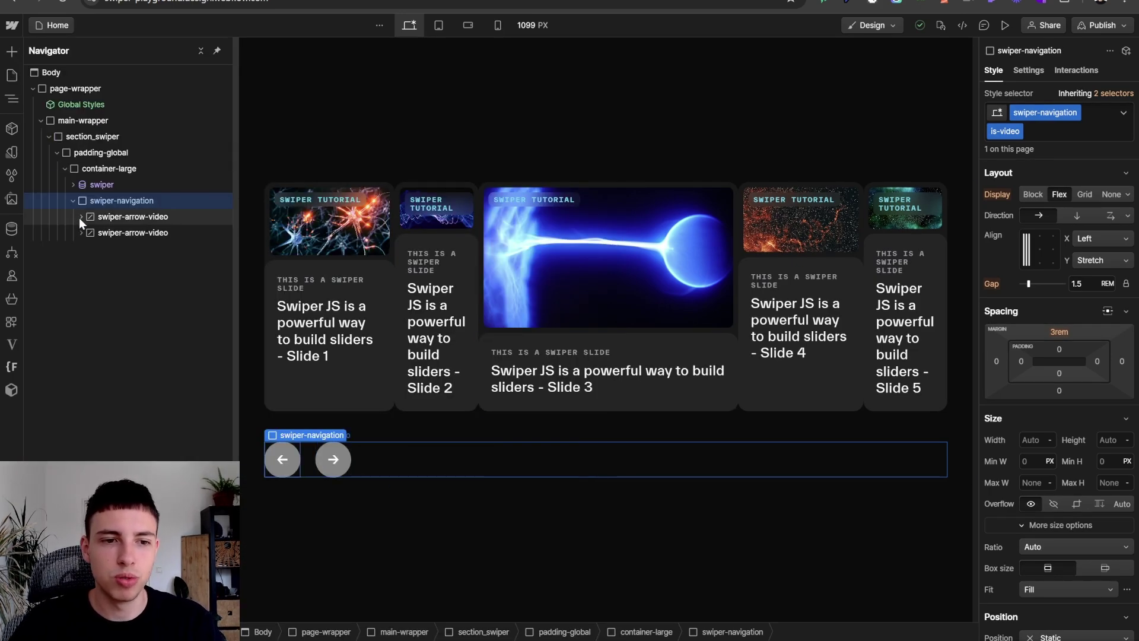
pyautogui.click(73, 200)
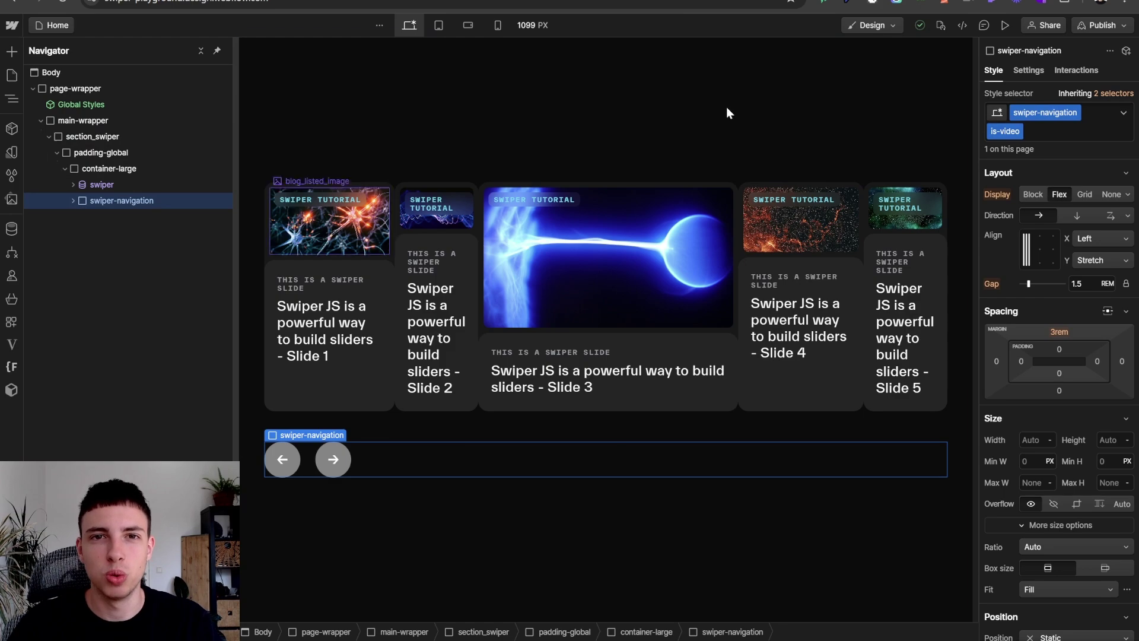
pyautogui.click(1107, 27)
pyautogui.click(1068, 239)
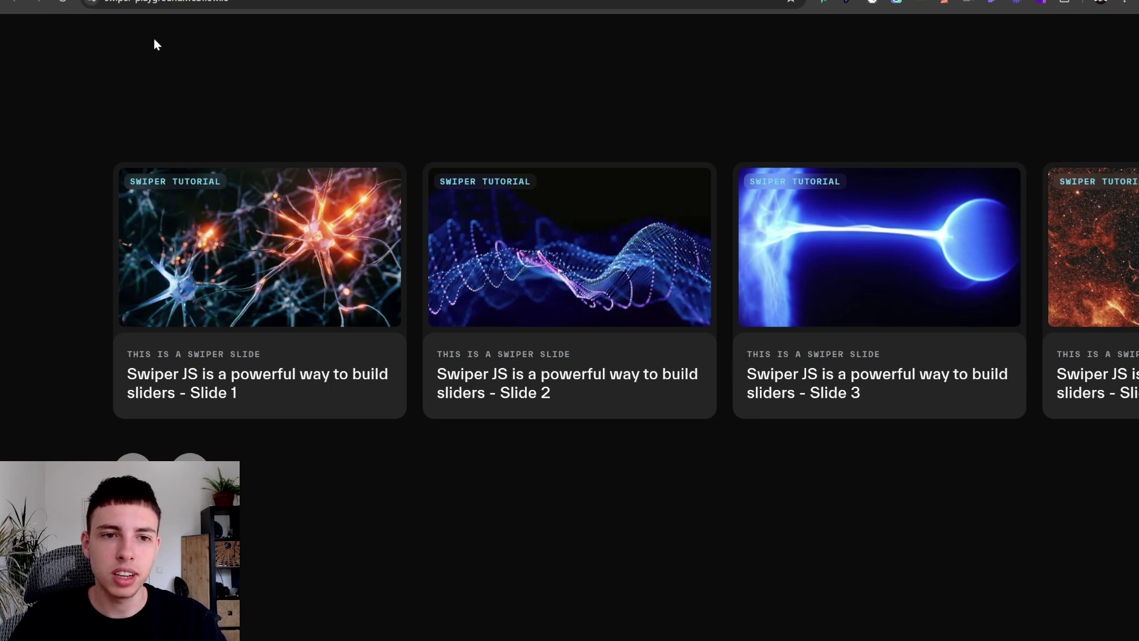
pyautogui.click(190, 463)
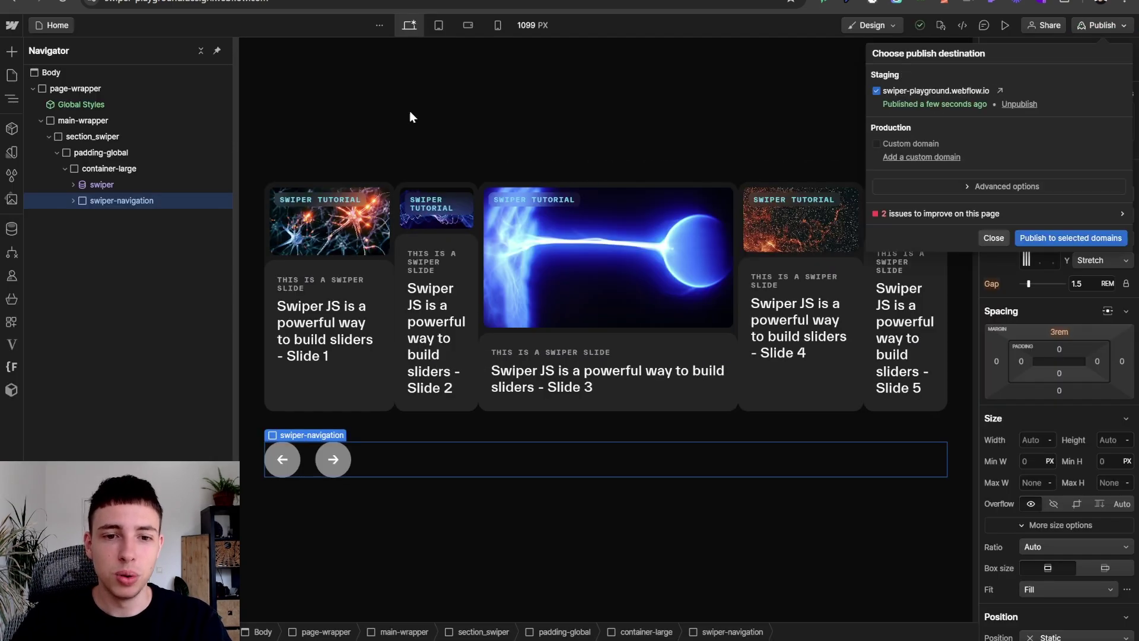
pyautogui.press('Escape')
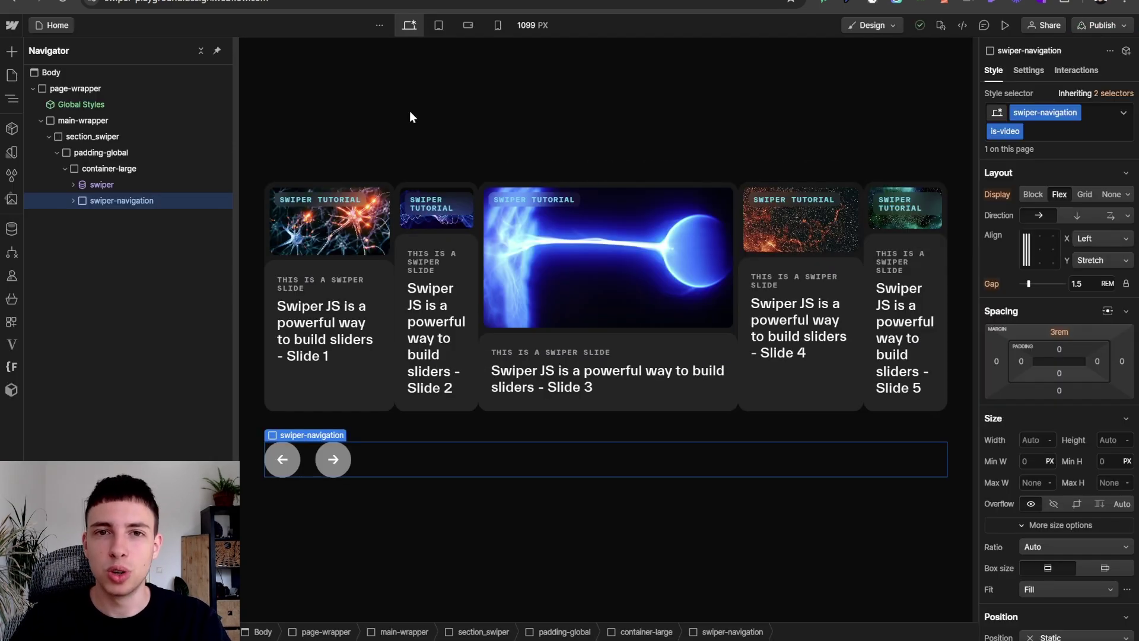
# Select section_swiper, the section holding the slider and its arrows, in the Navigator.
pyautogui.click(409, 112)
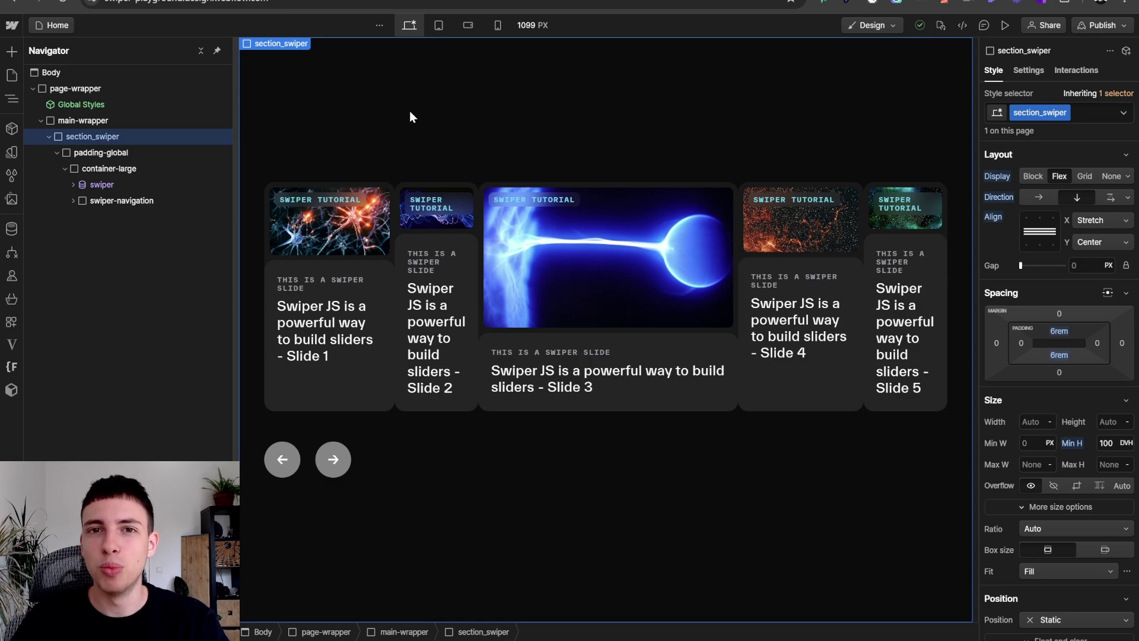